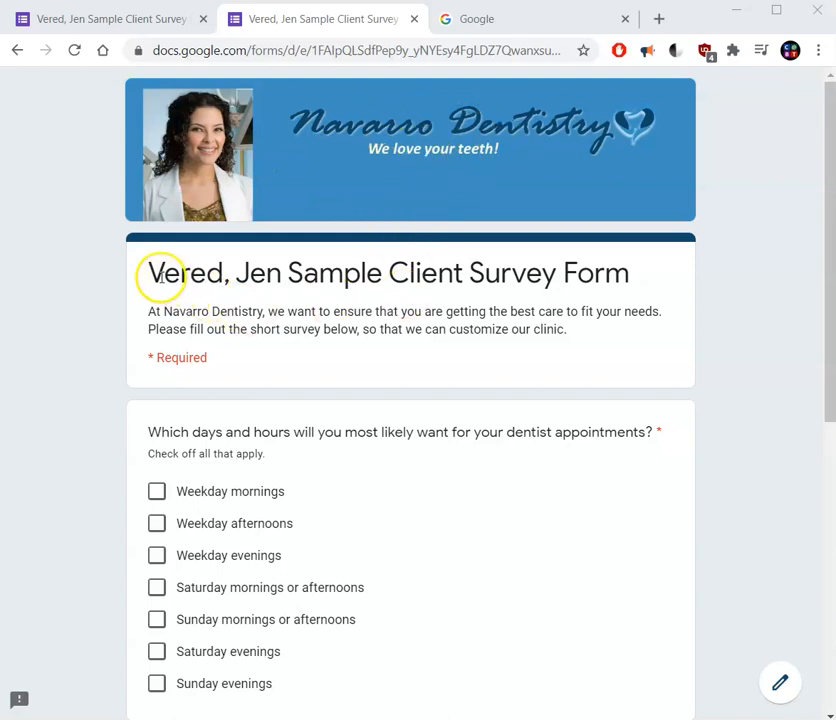
Check weekday mornings, weekday afternoons, Saturday mornings or afternoons, Saturday evenings and Sunday evenings as the preferred dentist appointment times.
left_click_drag(149, 272, 646, 263)
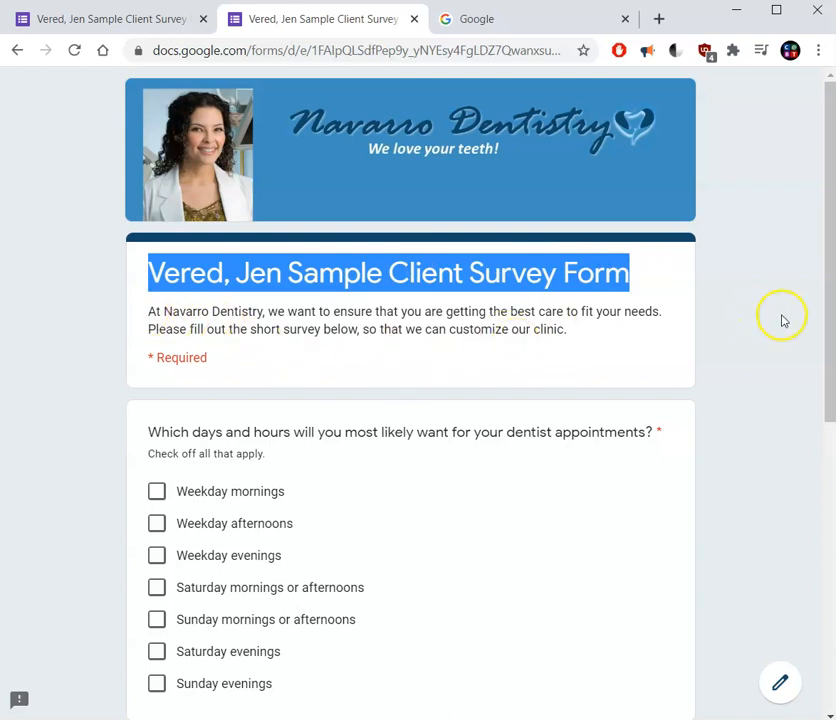
left_click_drag(829, 311, 829, 415)
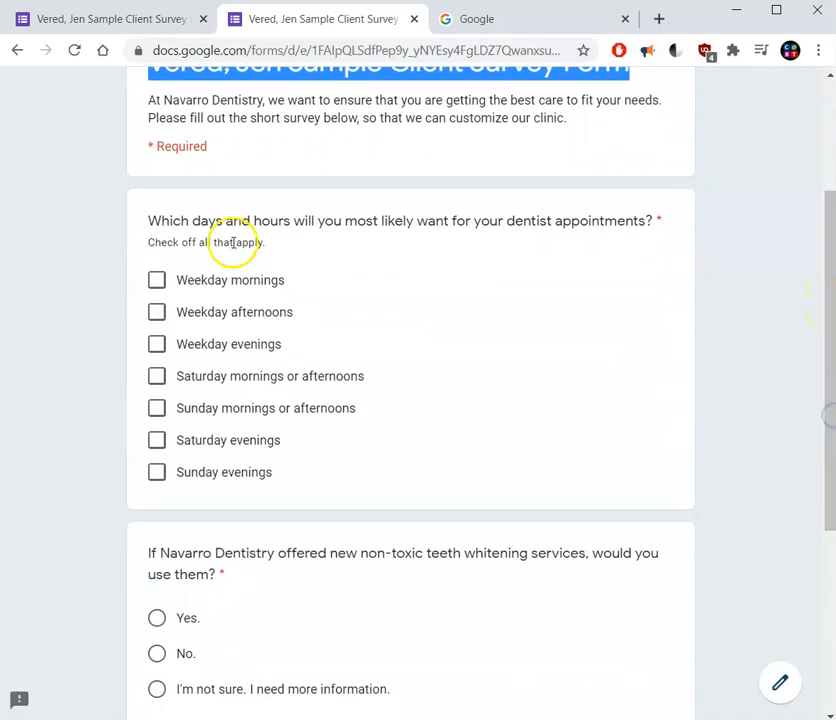
left_click(157, 316)
left_click(157, 380)
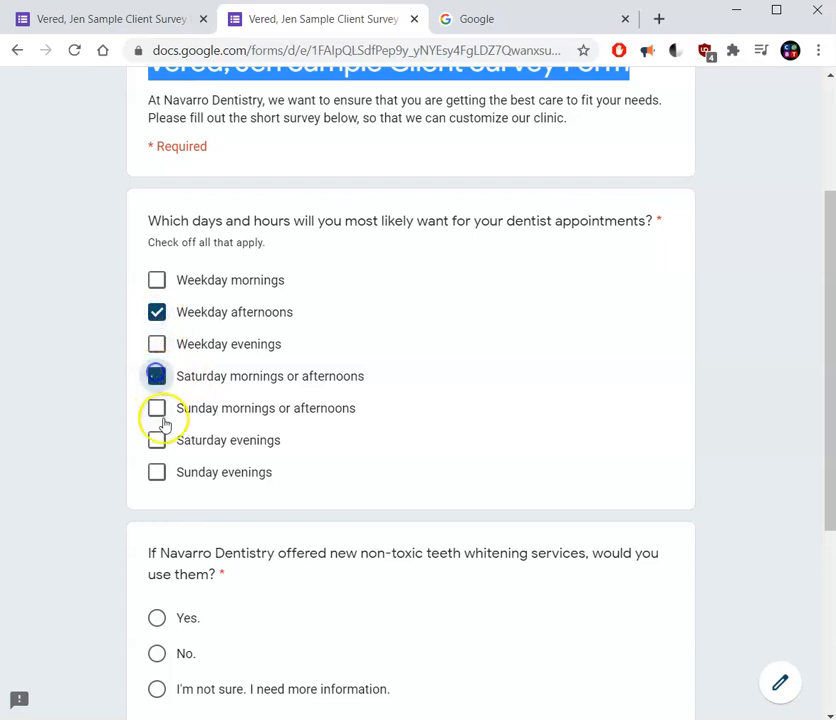
left_click(157, 440)
left_click(157, 474)
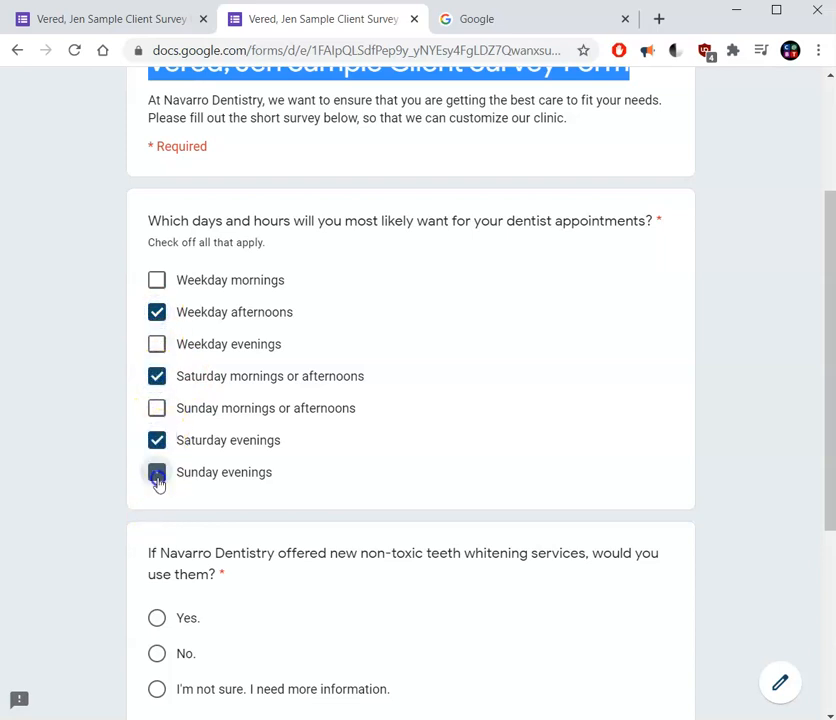
left_click(157, 280)
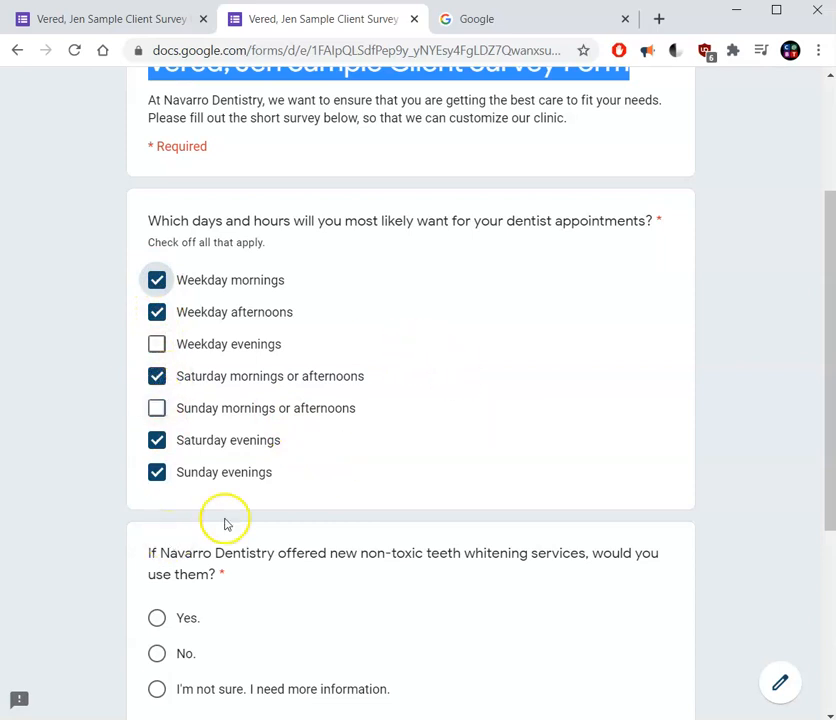
Answer Yes to the question about using new non-toxic teeth whitening services.
left_click_drag(823, 392, 819, 492)
left_click(157, 434)
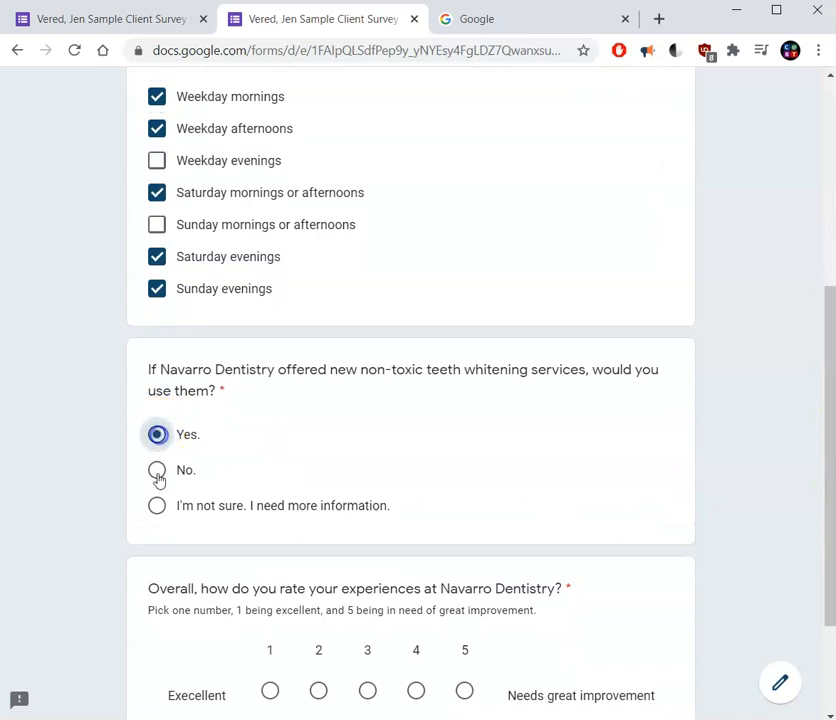
left_click(157, 472)
left_click(158, 438)
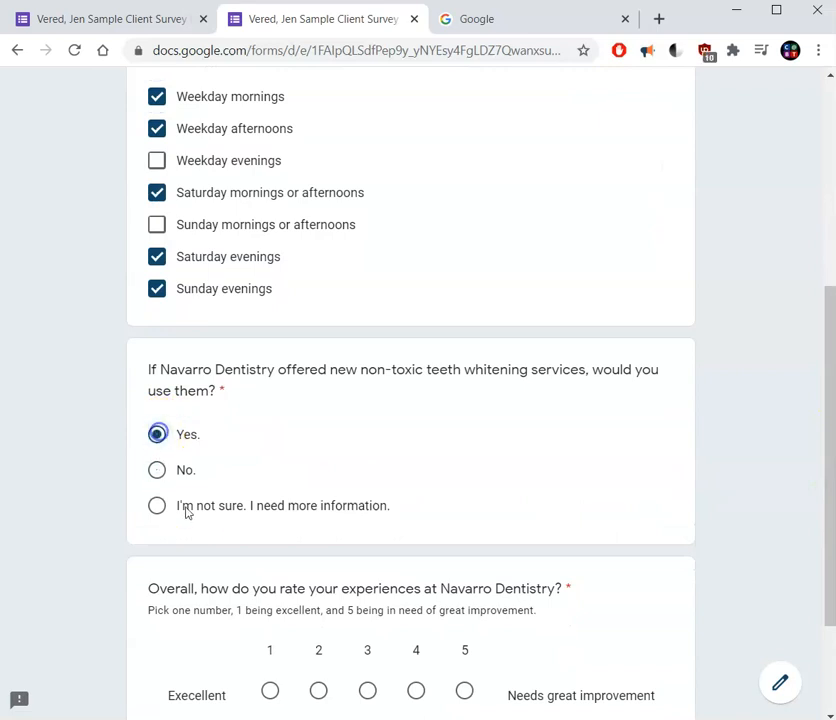
Rate the overall experiences at Navarro Dentistry as 3 and submit the survey.
left_click_drag(830, 388, 817, 442)
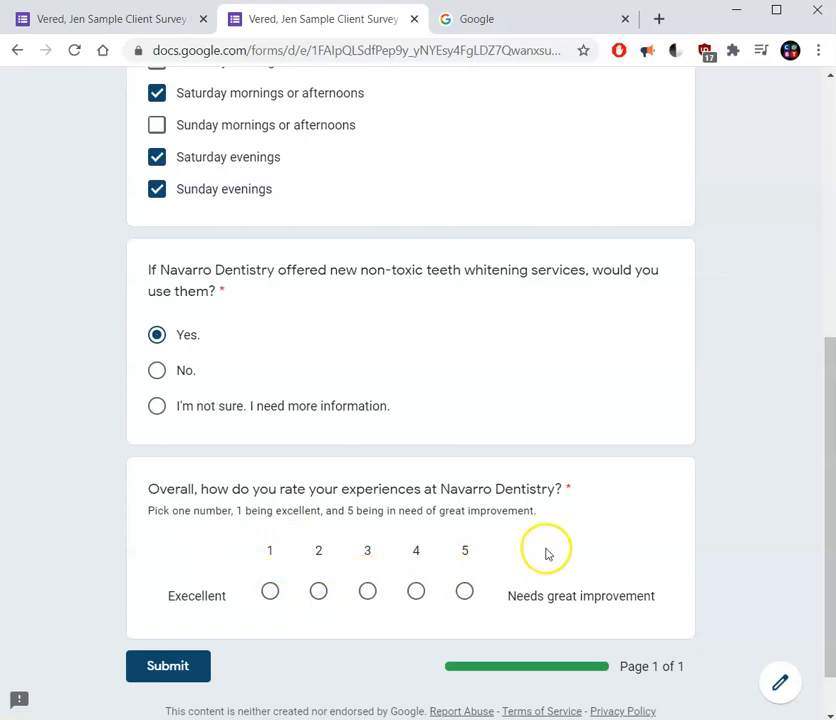
left_click(368, 592)
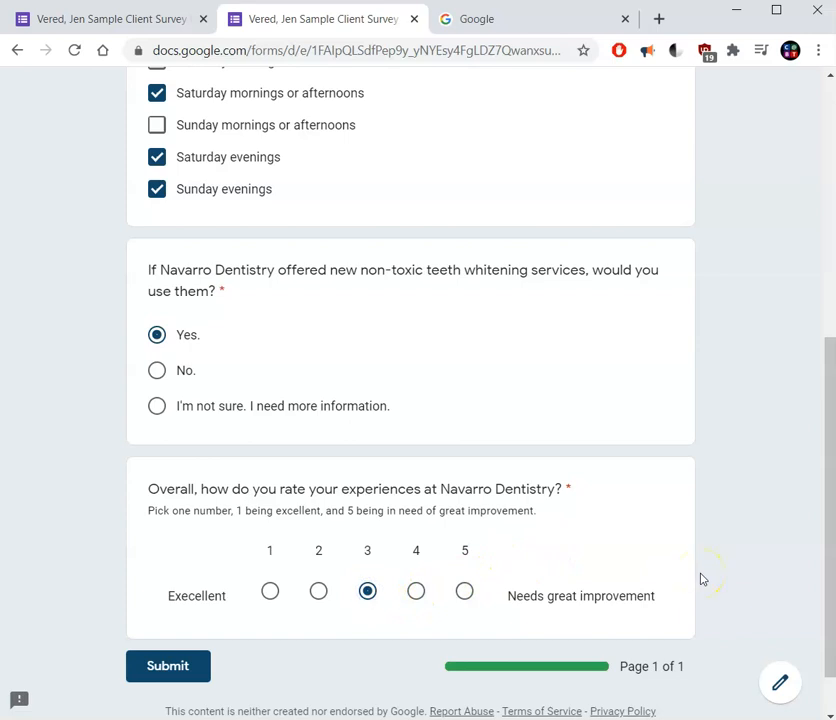
left_click(196, 668)
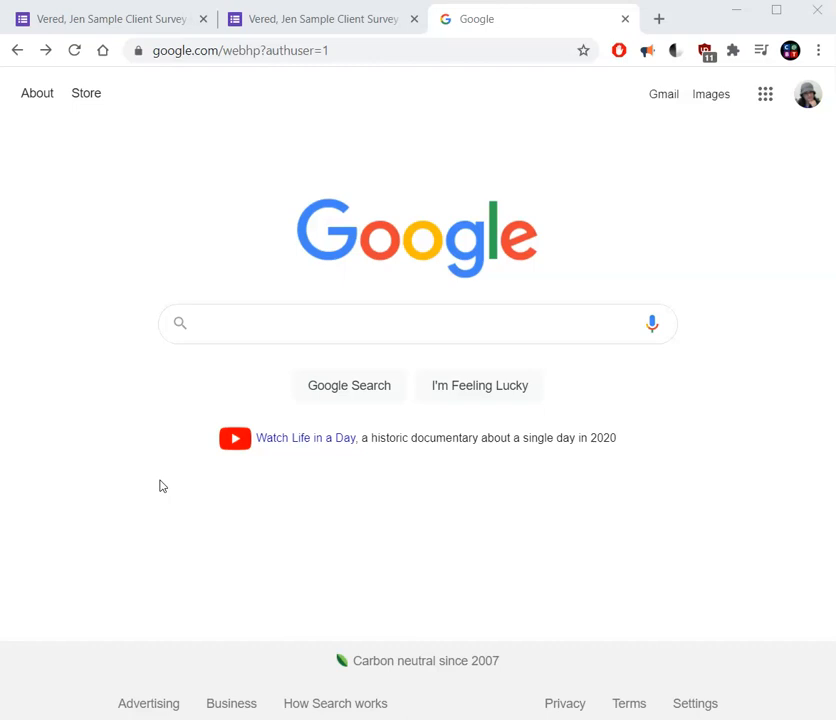
Switch to Google Drive and open the CABT 100 folder inside the Cabrillo folder.
left_click(766, 97)
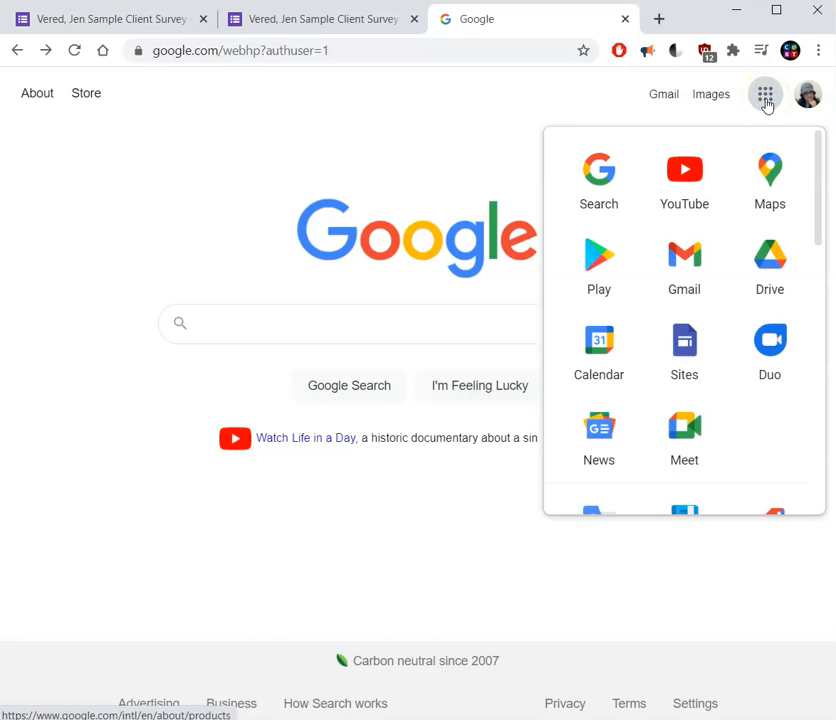
left_click(790, 278)
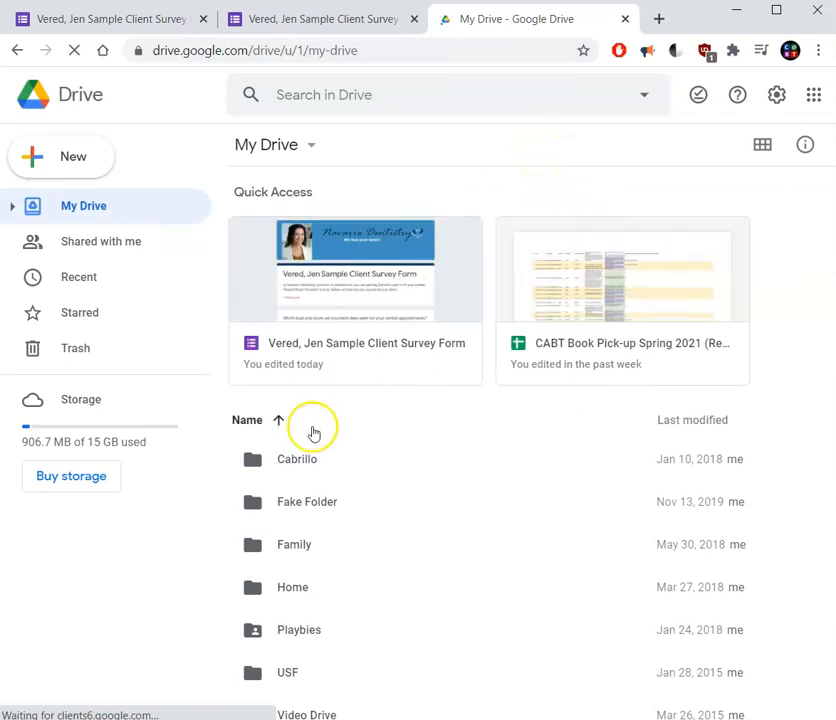
double_click(284, 461)
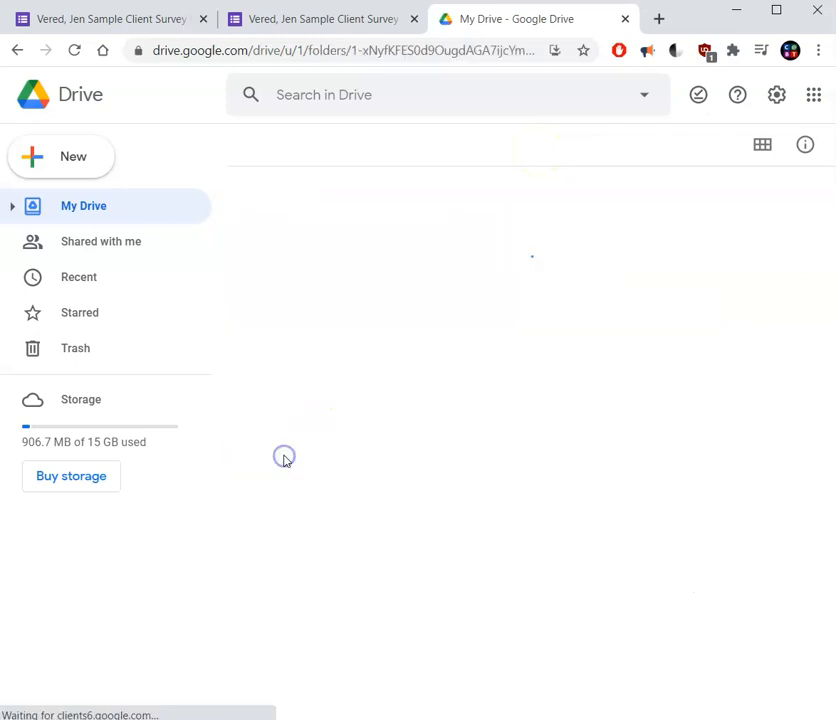
double_click(303, 275)
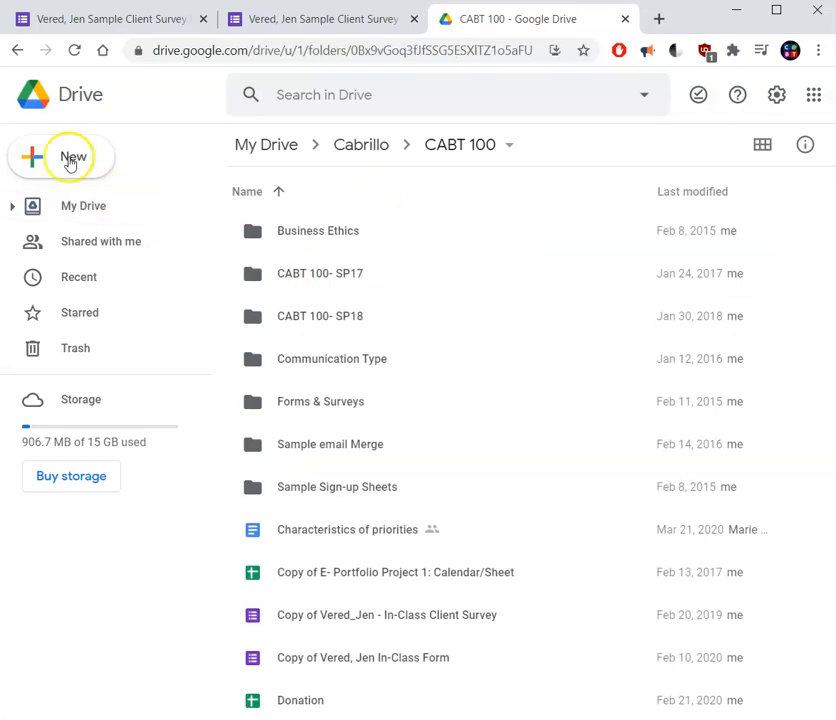
Create a new blank Google Form in the CABT 100 folder.
left_click(62, 160)
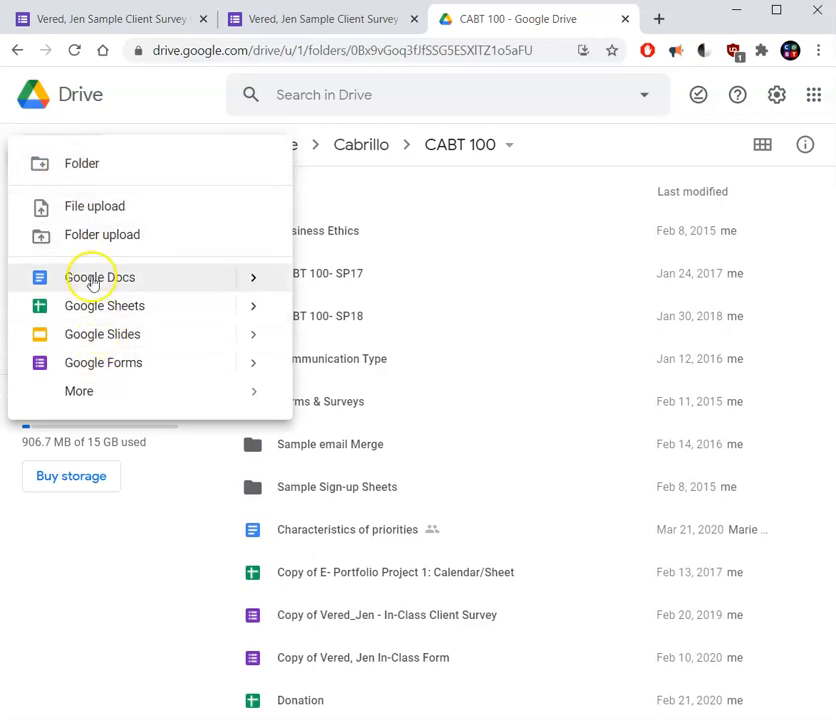
left_click(82, 392)
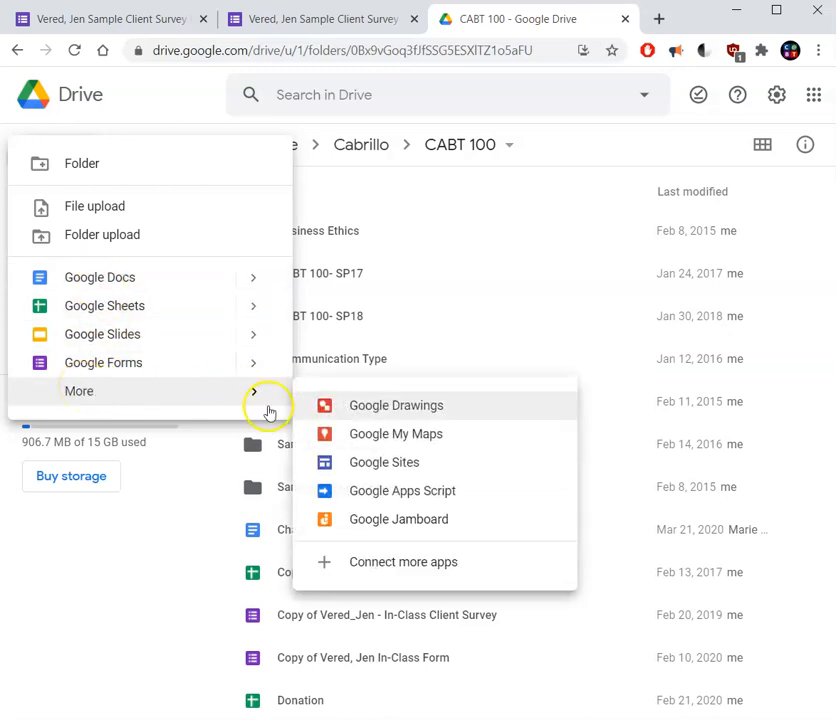
mouse_move(171, 375)
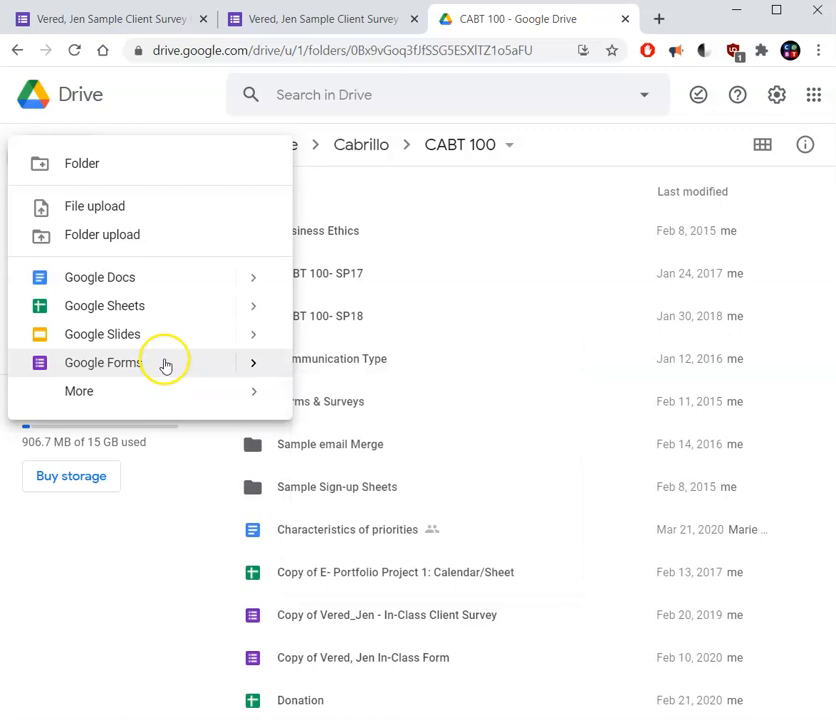
mouse_move(249, 369)
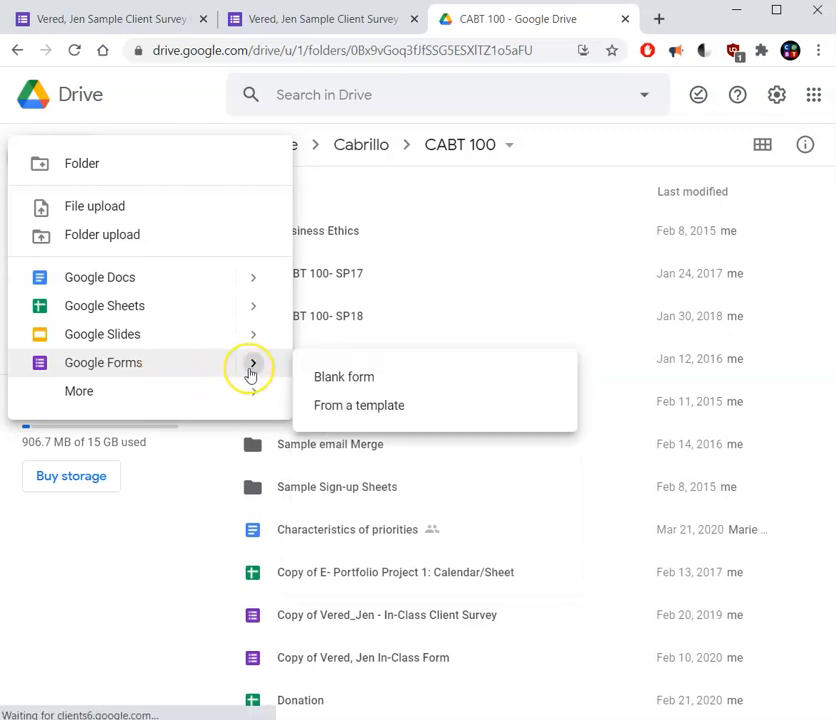
left_click(345, 376)
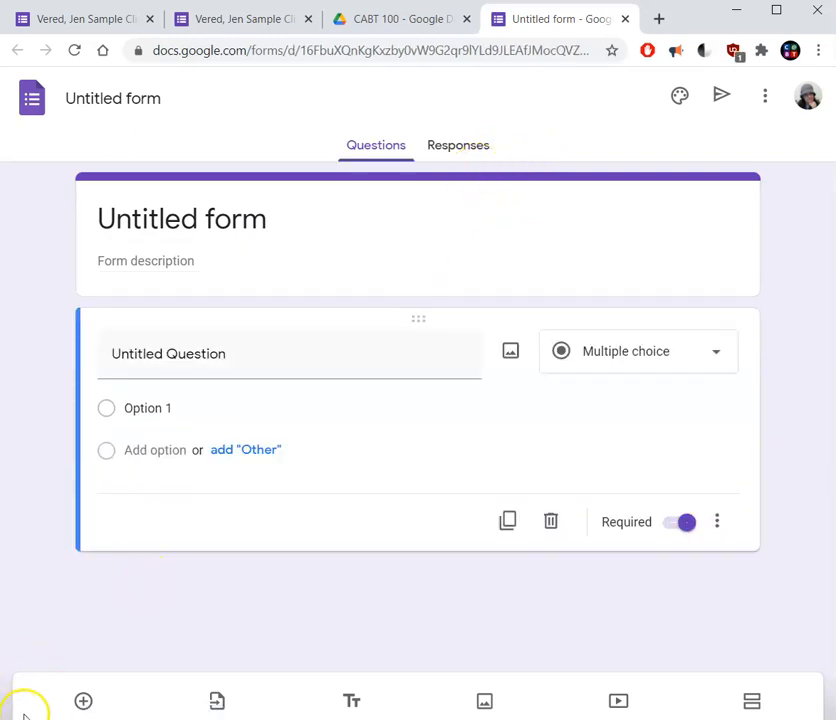
Title the form with the creator's name followed by "- Sample Client Survey Form 2021" and give the form file the same name.
left_click(218, 228)
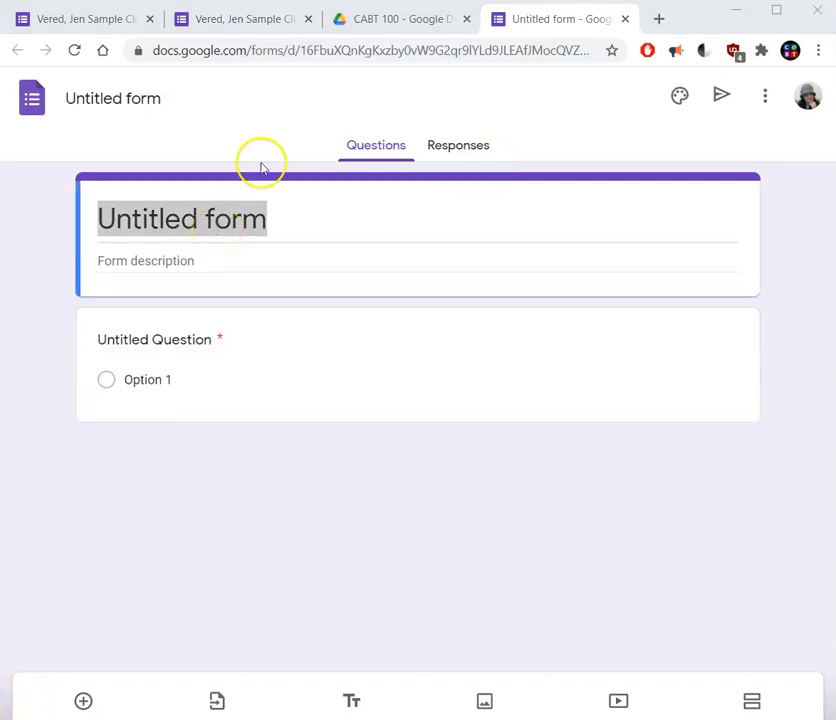
left_click_drag(259, 201, 90, 200)
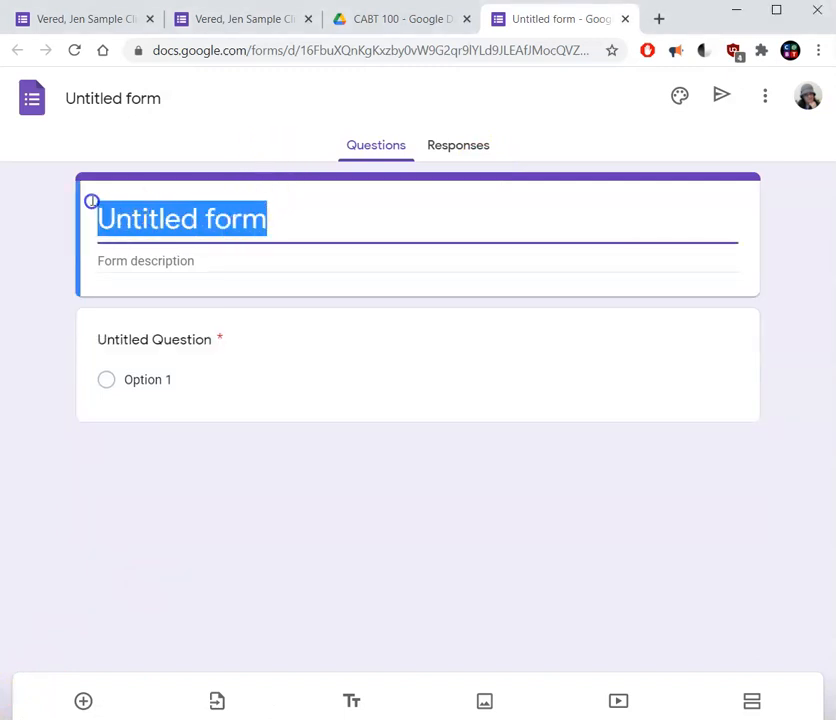
type("Vered, Jen Sample Client Survey Form")
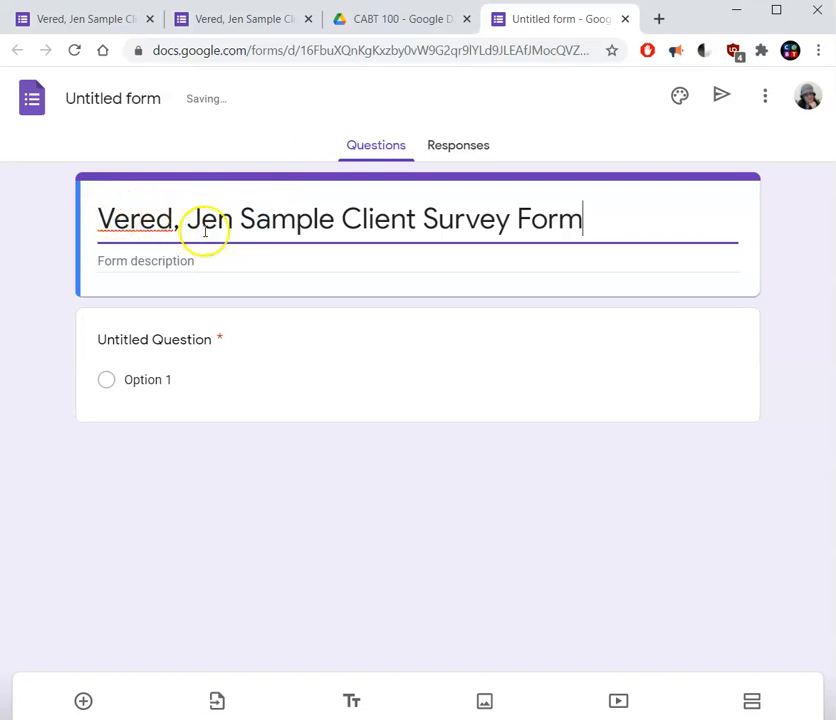
left_click(239, 219)
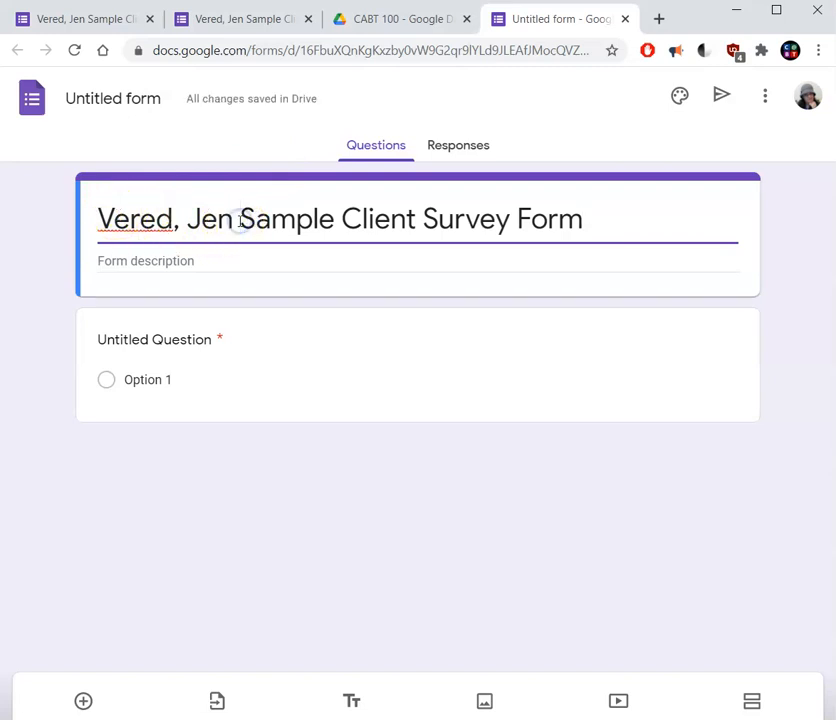
type("-")
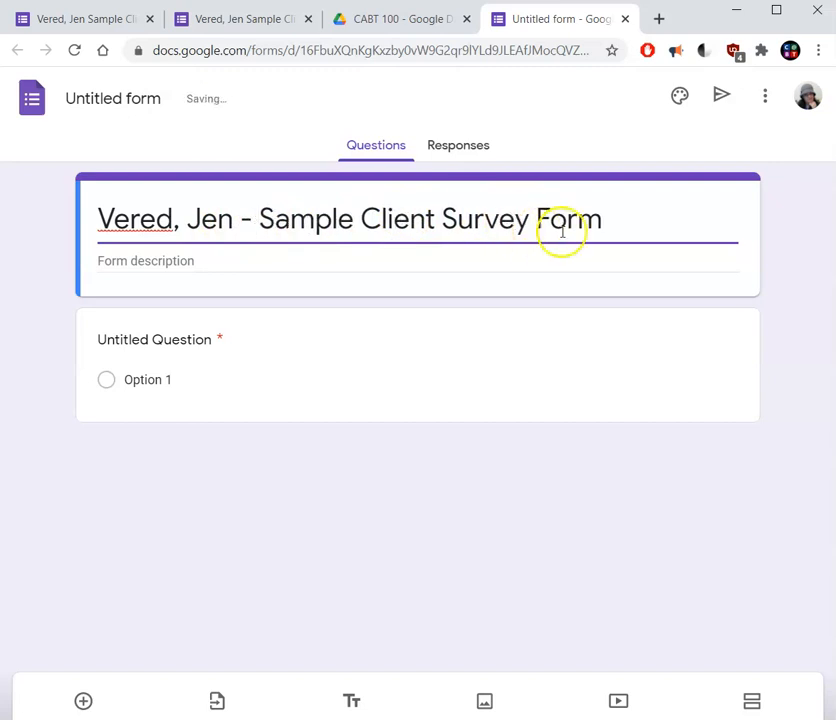
left_click(613, 221)
type("2021")
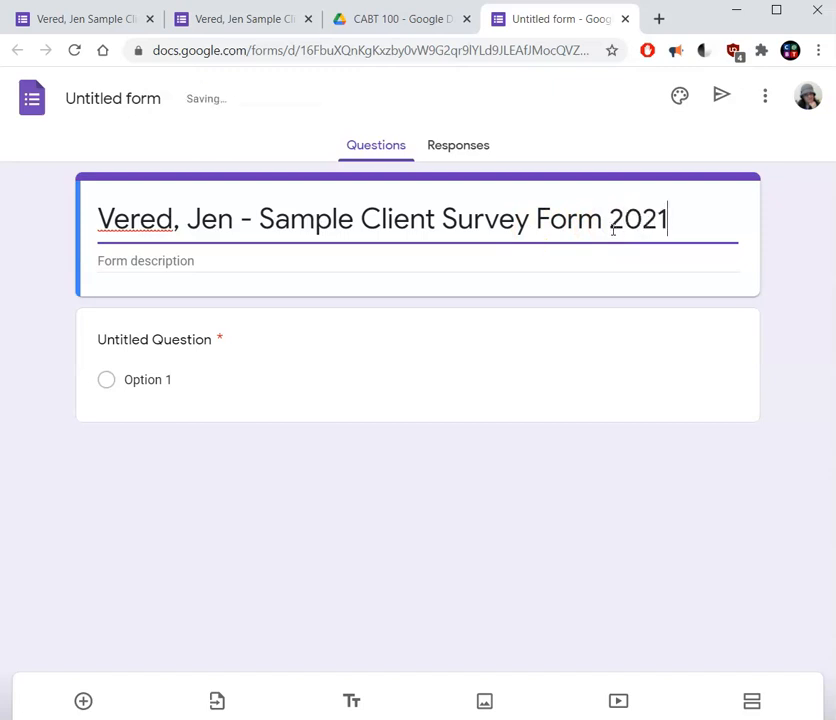
left_click(331, 220)
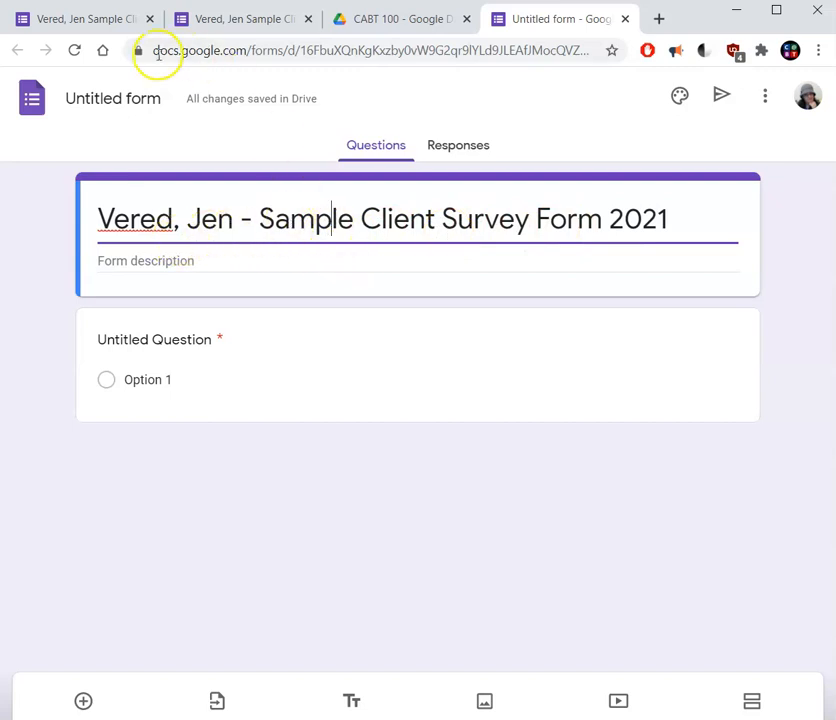
left_click(107, 98)
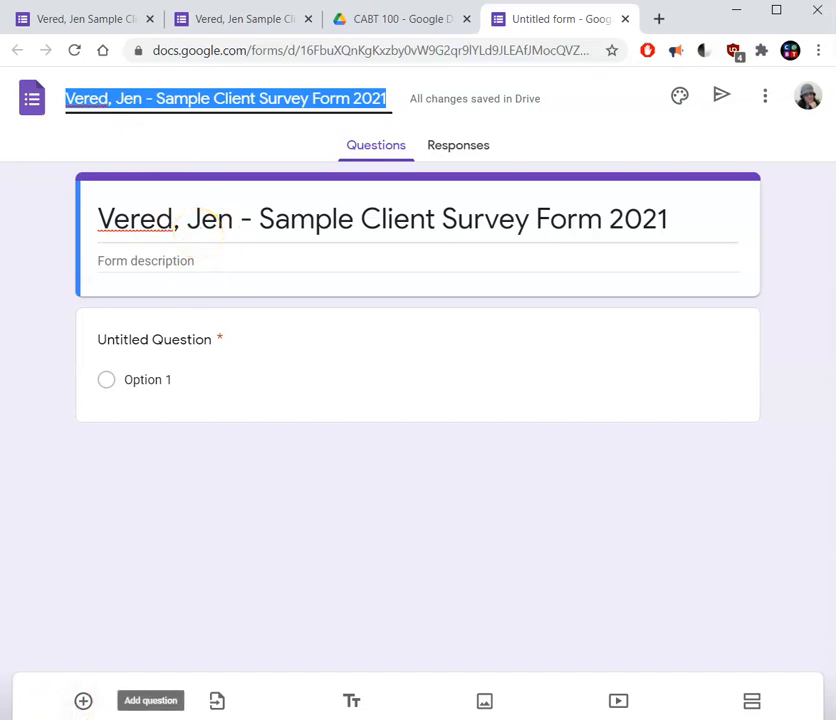
Fill in the form description with the sample survey's introduction about Navarro Dentistry ensuring the best care and customizing its clinic.
left_click(191, 260)
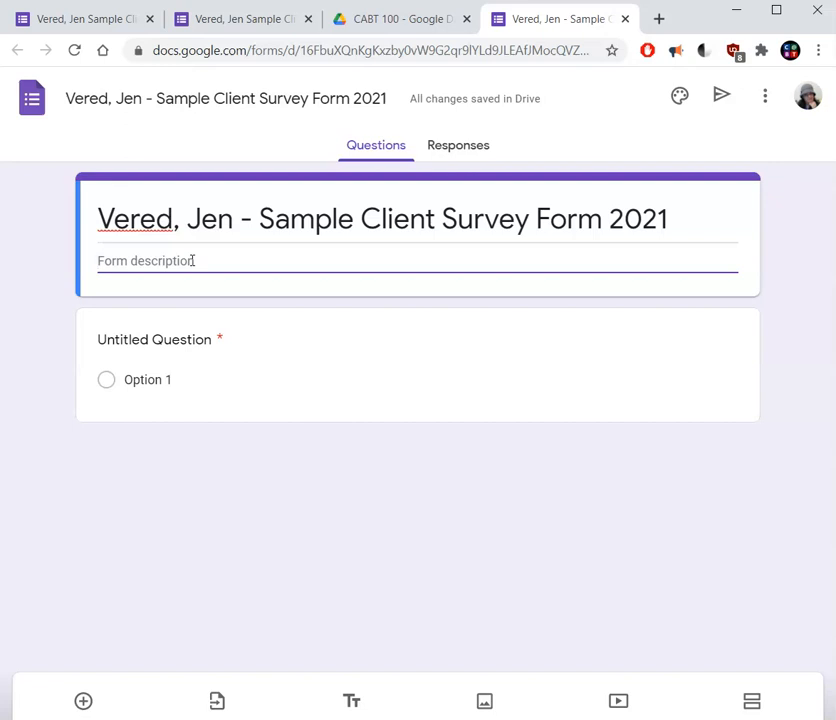
type("At Navarro Dentistry, we want to ensure that you are getting the best care to fit your needs. Please fill out the short survey below, so that we can customize our clinic.")
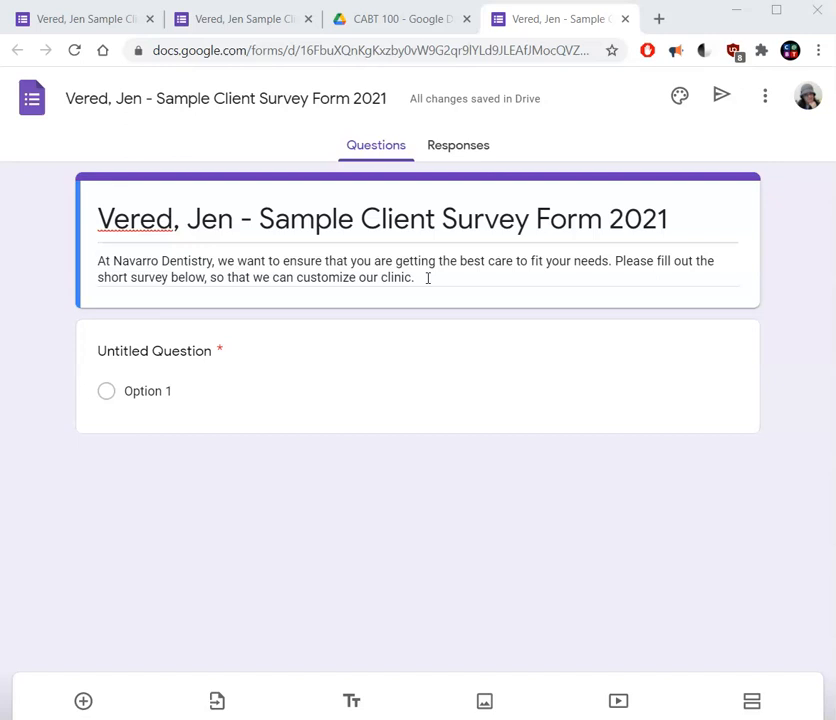
left_click(426, 276)
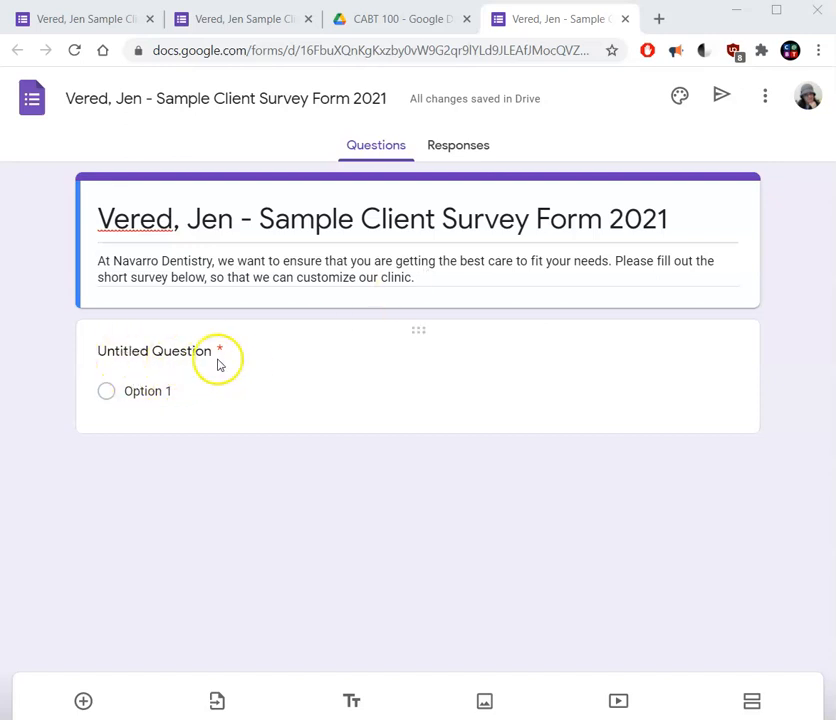
Title the first question "Which days and hours will you most likely want for your dentist appointments?" and make it a Checkboxes question.
left_click(170, 353)
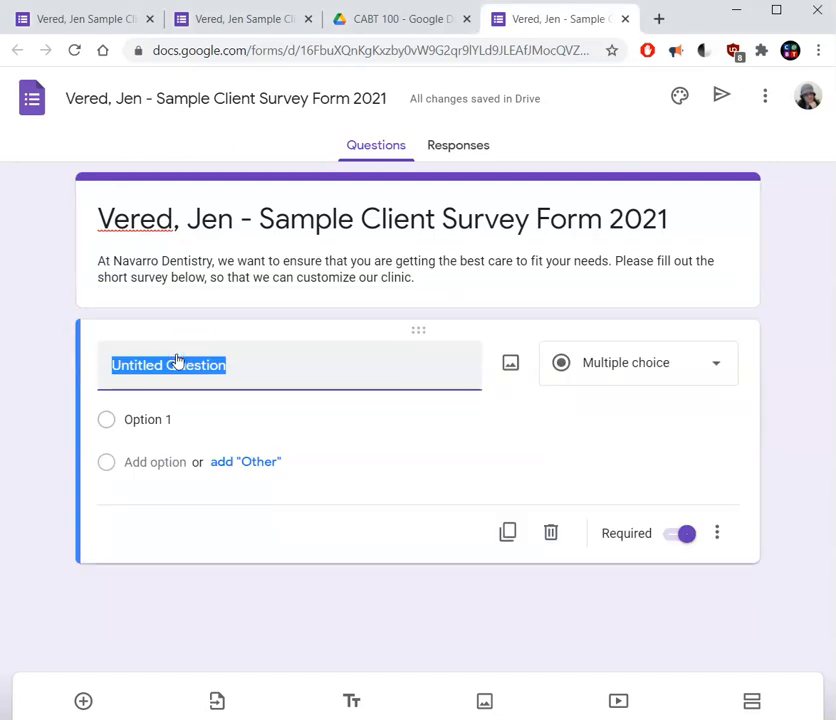
type("Which days and hours will you most likely want for your dentist appointments?")
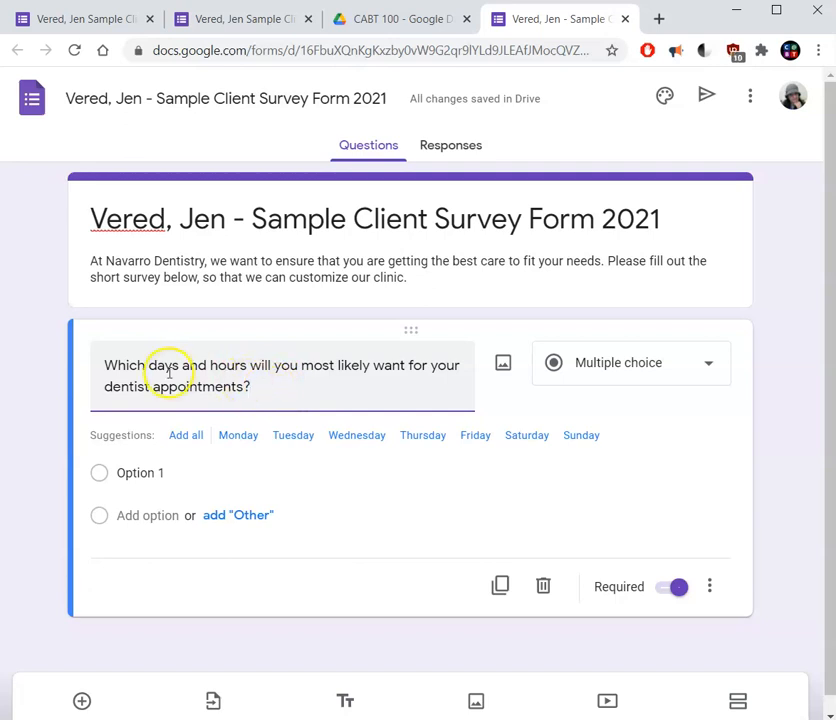
left_click_drag(150, 365, 257, 376)
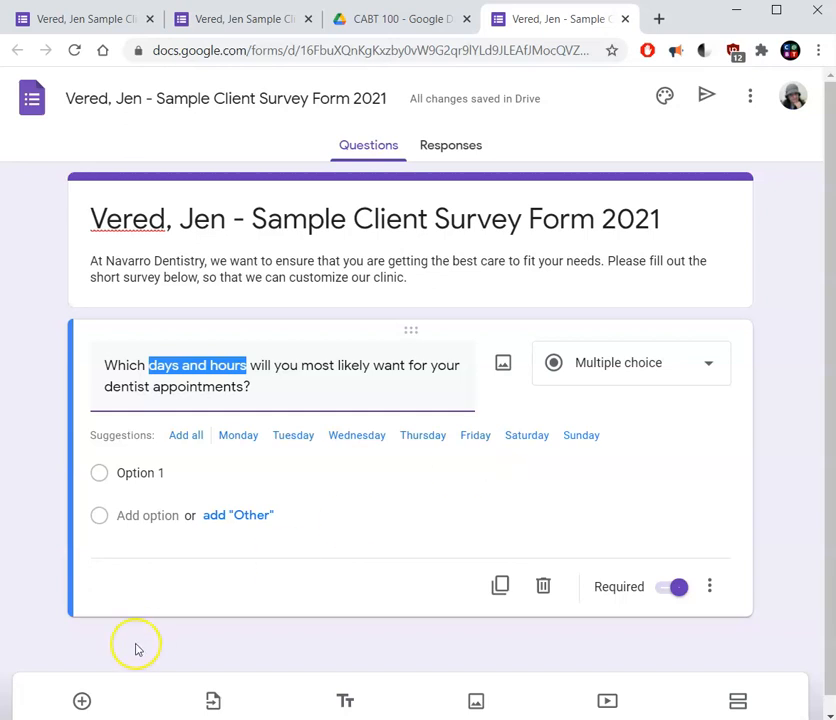
left_click(250, 397)
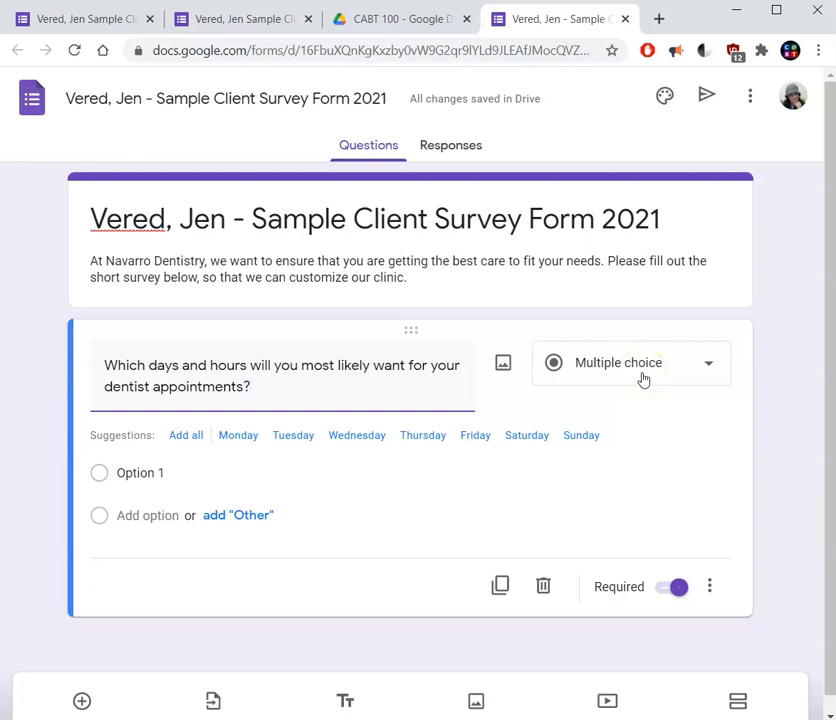
left_click(709, 370)
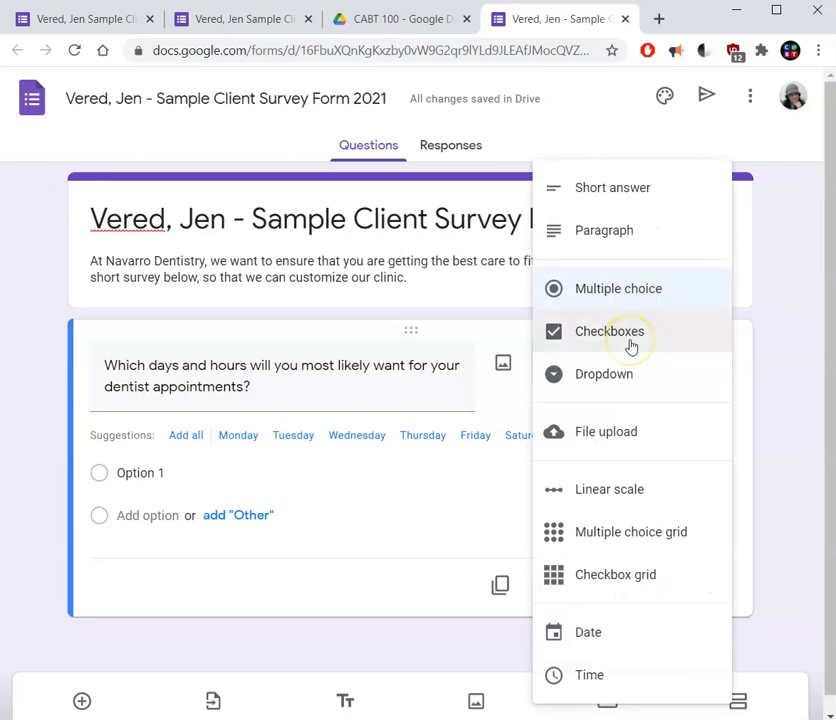
left_click(631, 342)
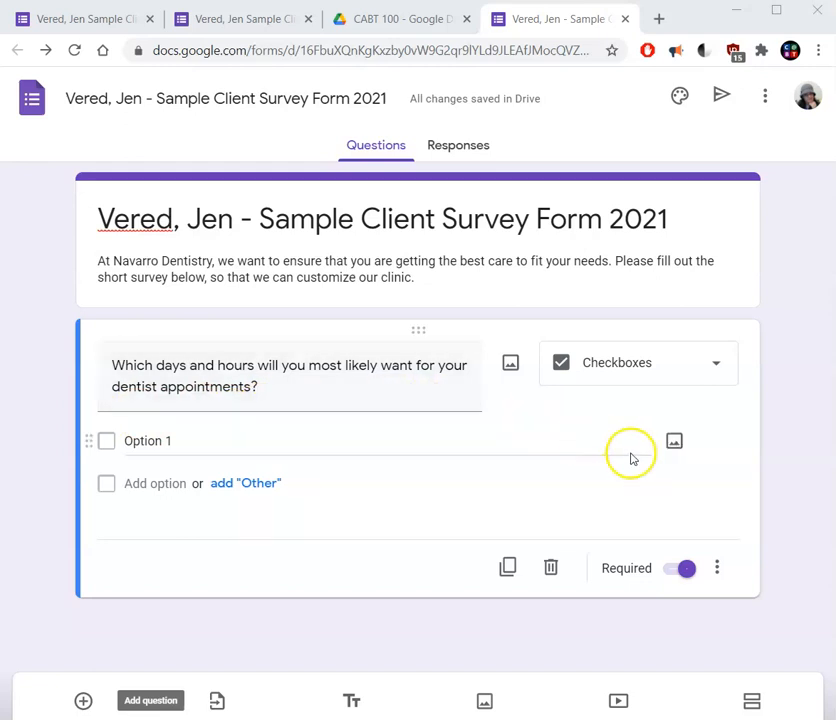
Add a description reading "Check off all that apply." to the dentist appointments question.
left_click(718, 572)
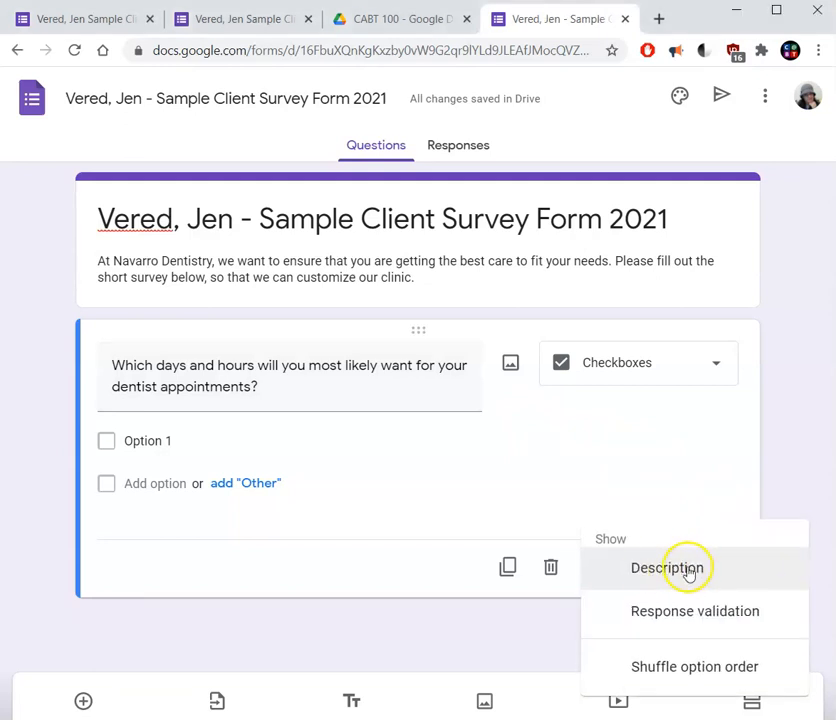
left_click(675, 575)
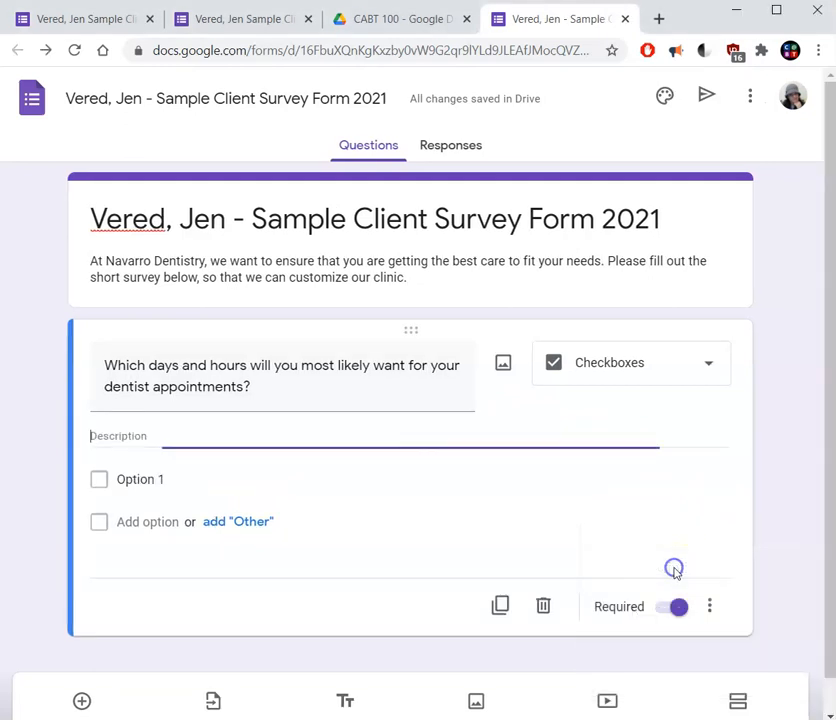
left_click(360, 459)
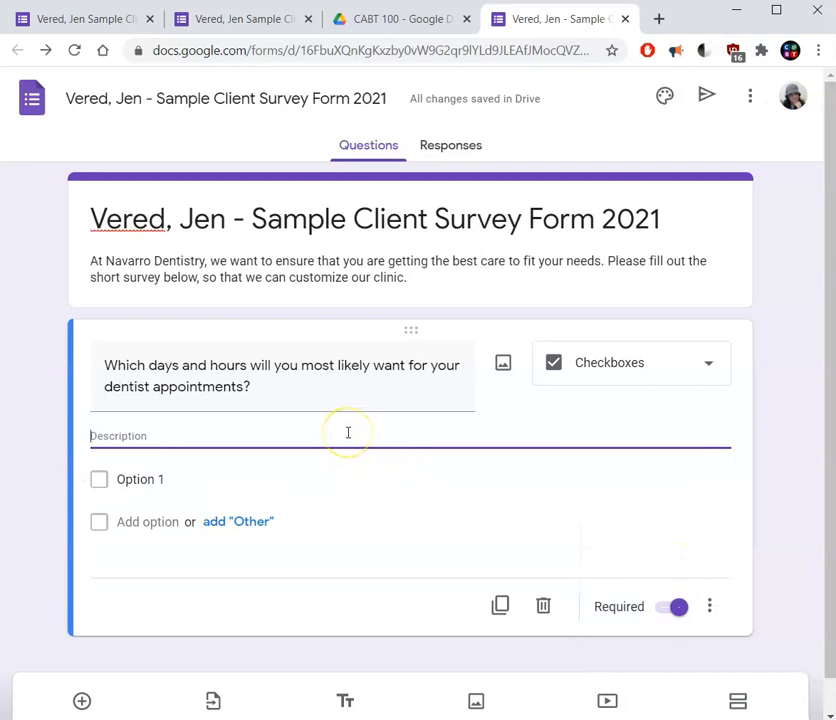
type("Check off all that apply.")
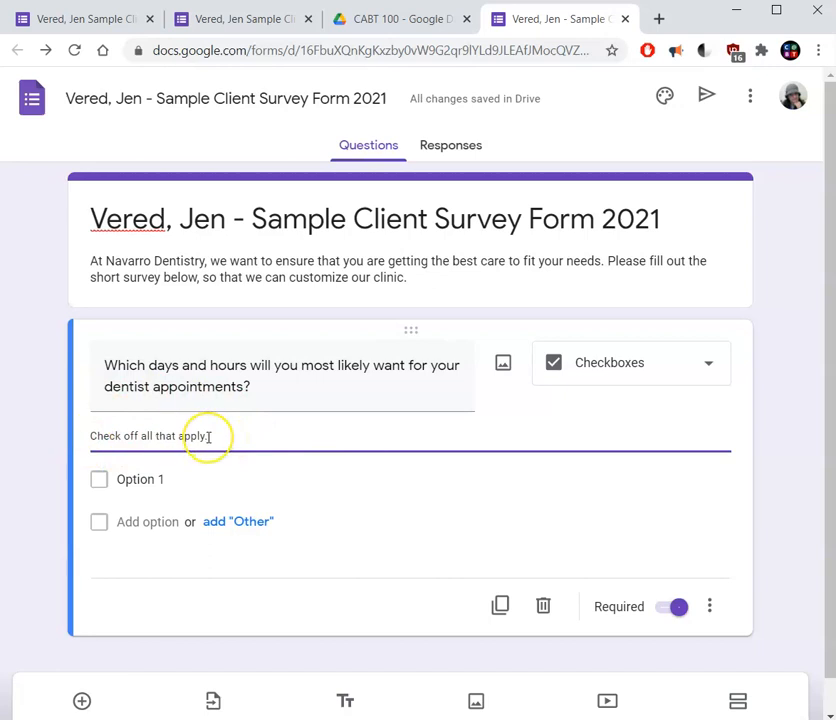
left_click(200, 468)
Enter the options Weekday mornings, Weekday afternoons, Weekday evenings, Saturday mornings or afternoons, Sunday mornings or afternoons, Saturday evenings and Sunday evenings.
left_click(185, 474)
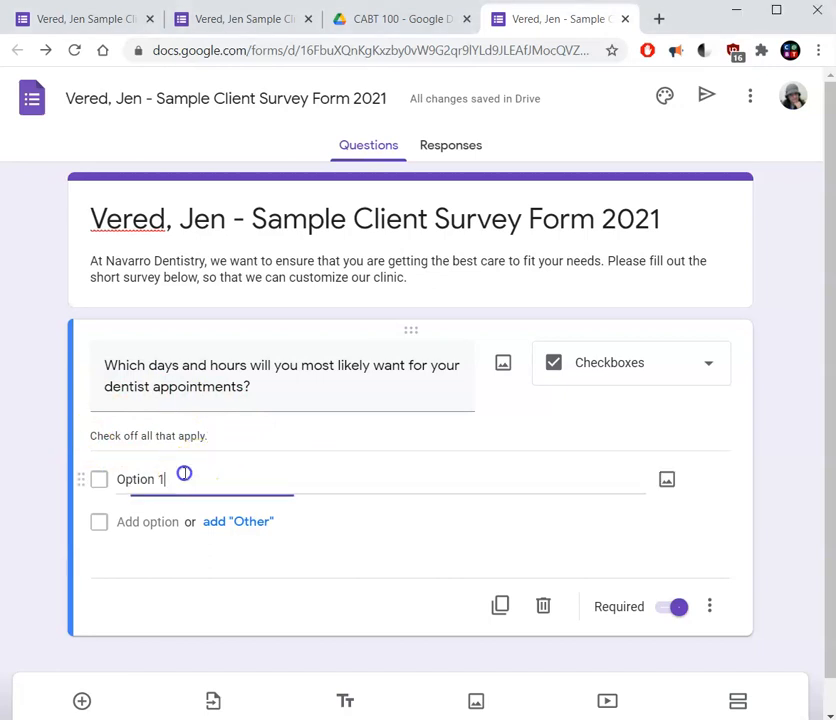
left_click_drag(182, 479, 120, 480)
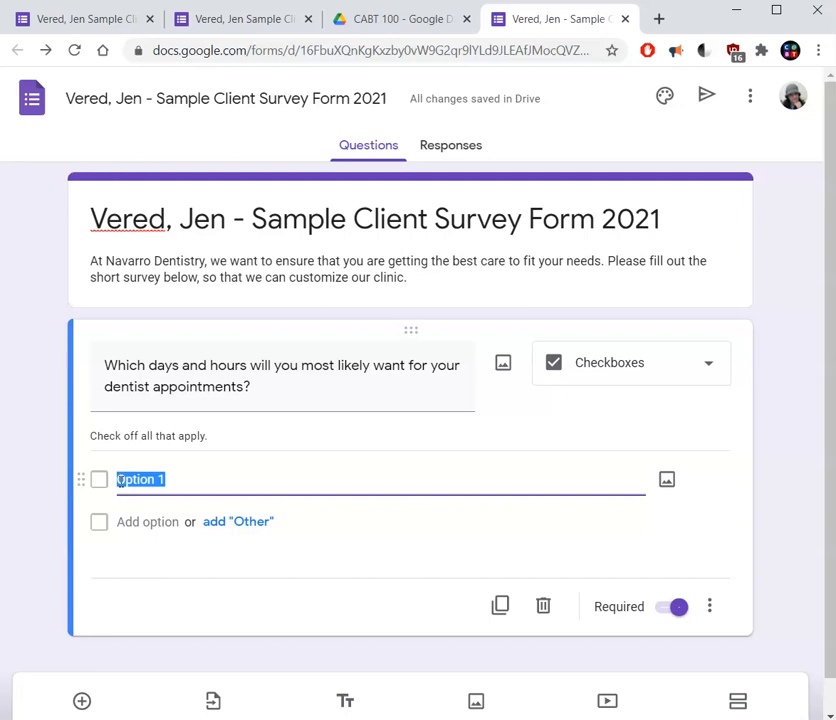
type("We")
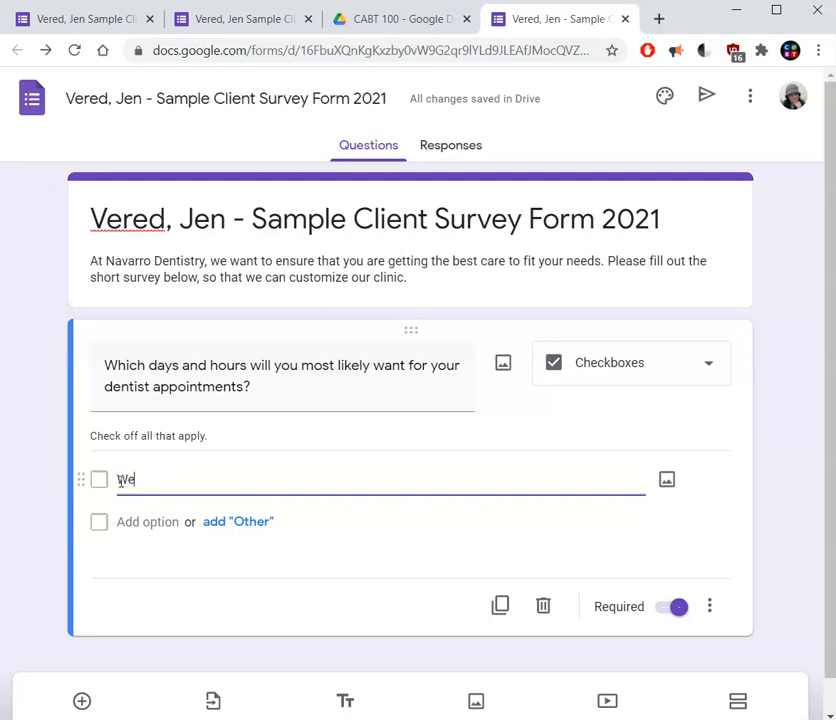
type("ekday")
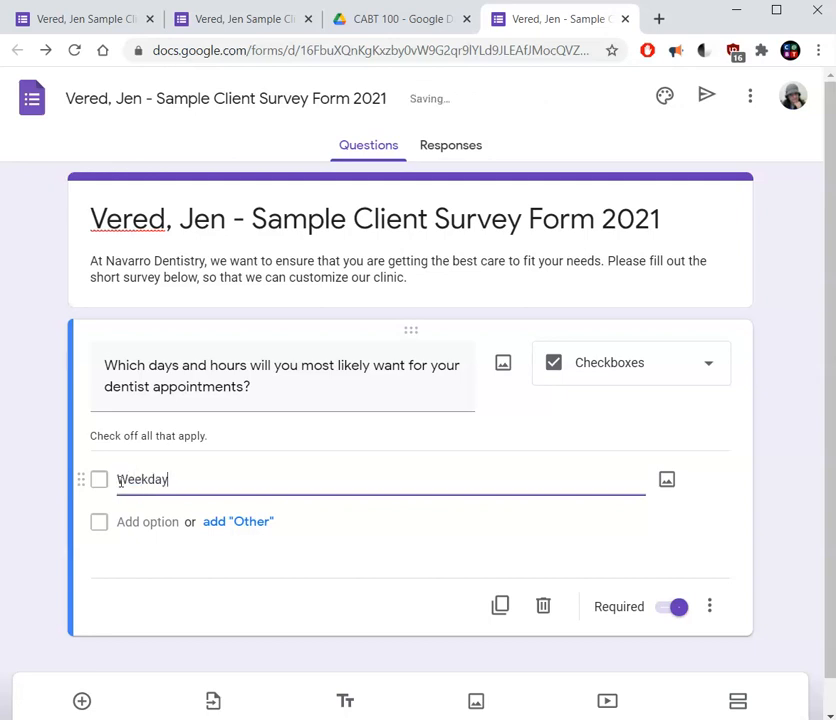
type(" mornings")
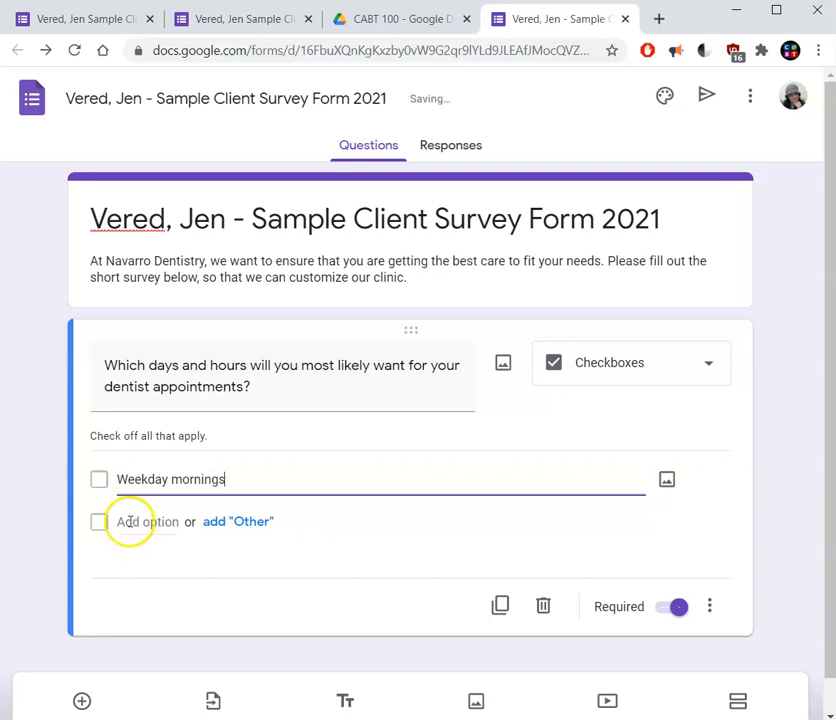
left_click(124, 522)
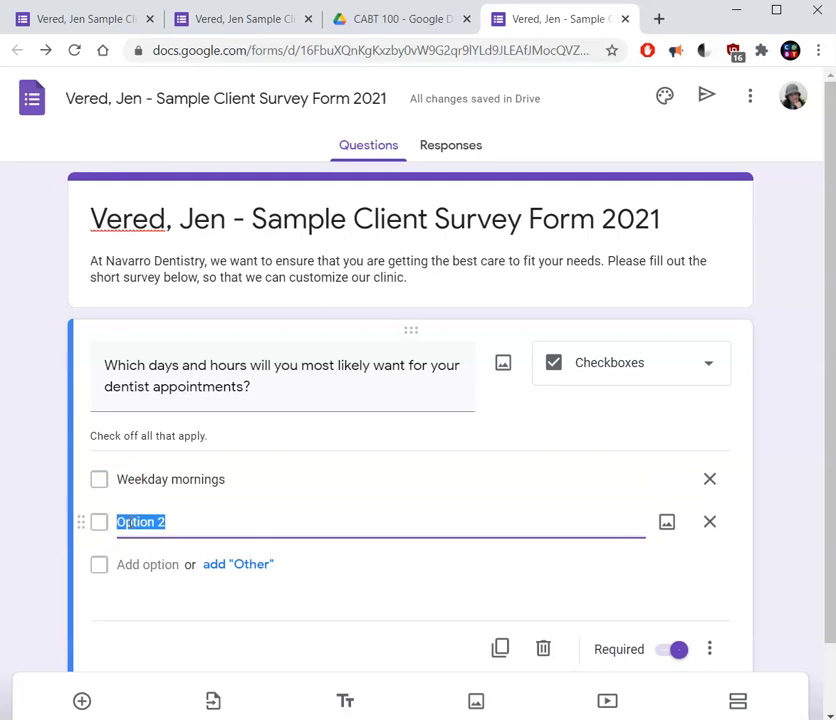
type("Weekday afternoons Weekday evenings Saturday mornings or afternoons Sunday mornings or afternoons Saturday evenings Sunday evenings")
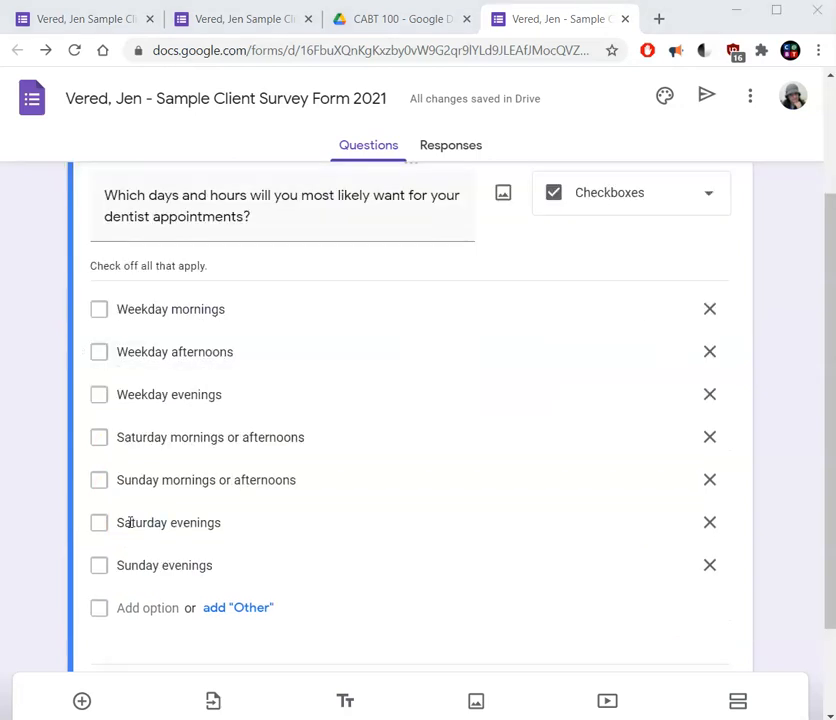
left_click(130, 522)
left_click(168, 316)
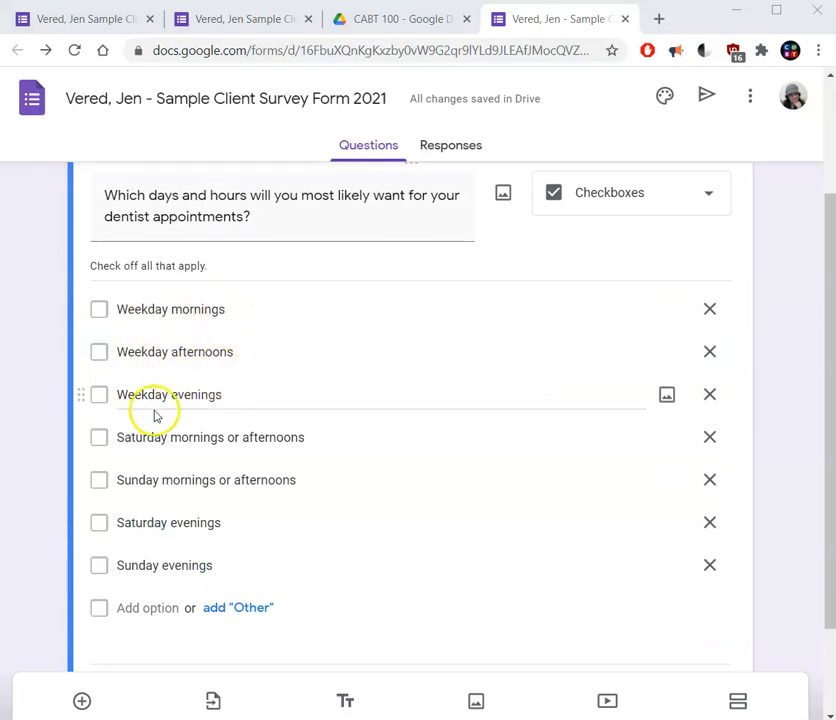
left_click(210, 473)
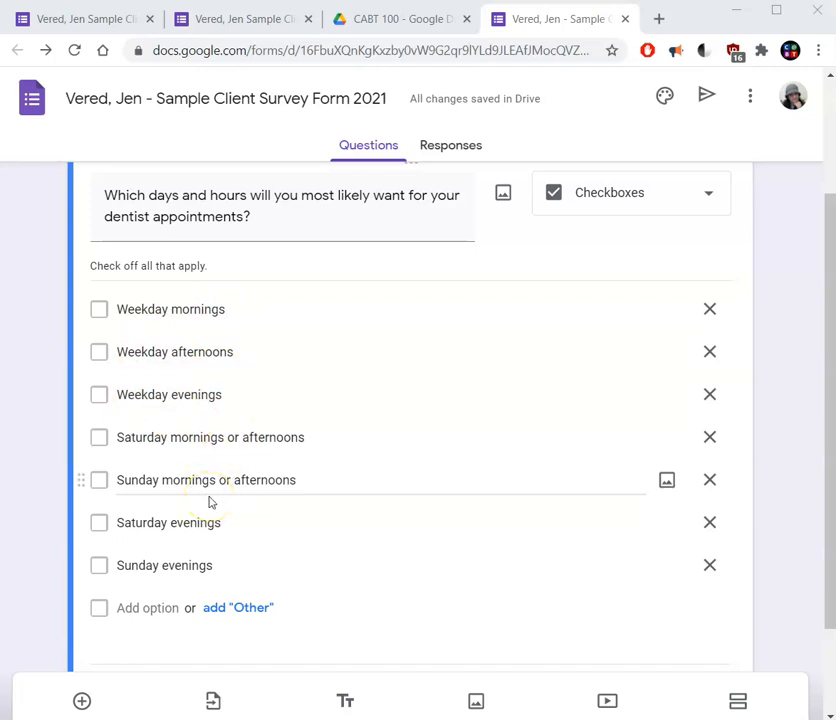
left_click(208, 527)
left_click(215, 564)
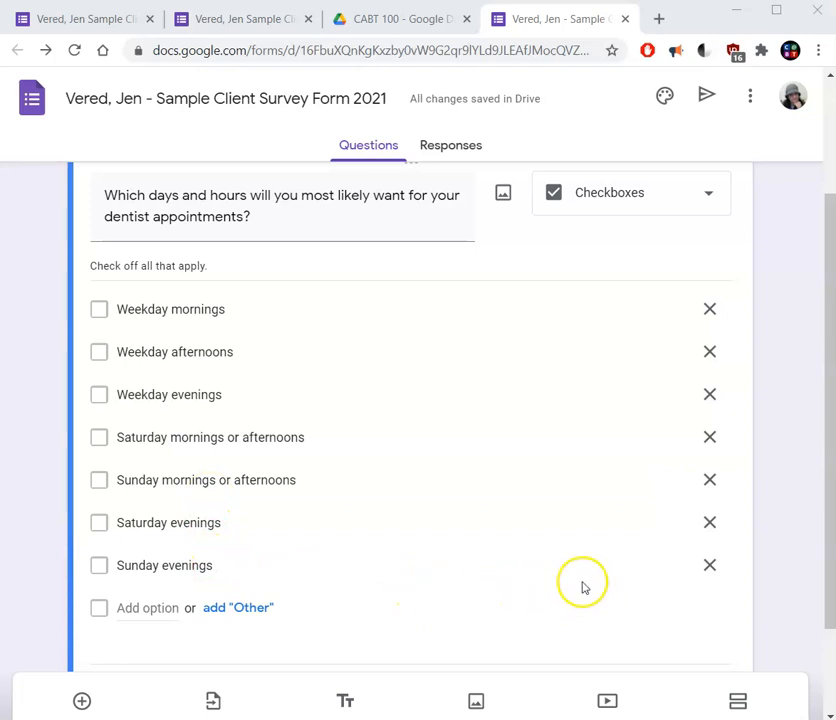
mouse_move(80, 565)
left_mouse_down()
mouse_move(58, 461)
mouse_move(77, 549)
mouse_move(82, 534)
mouse_move(70, 505)
mouse_move(75, 582)
left_mouse_up()
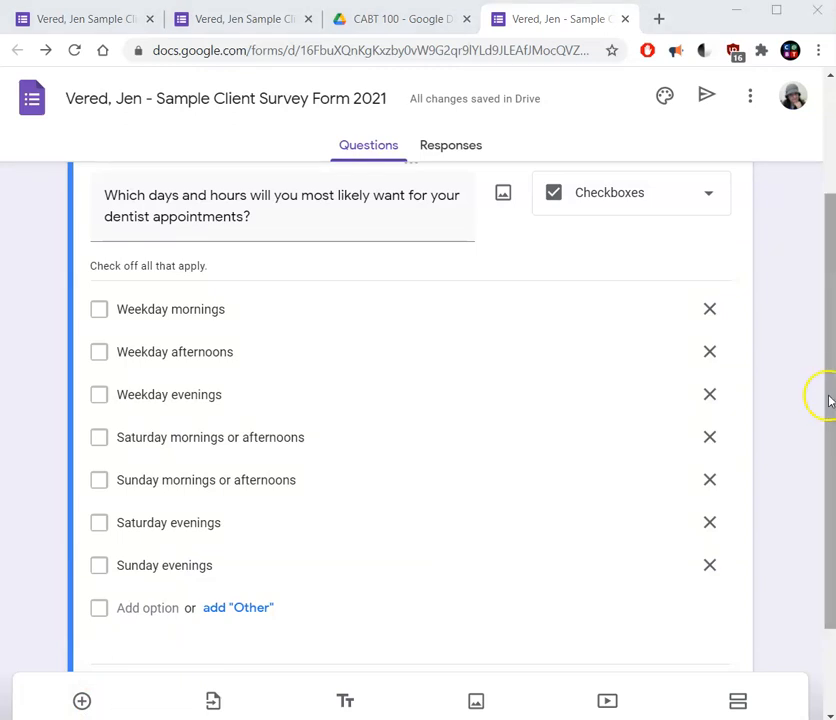
Add a second question titled "If Navarro Dentistry offered new non-toxic teeth whitening services, would you use them?".
left_click_drag(829, 392, 812, 387)
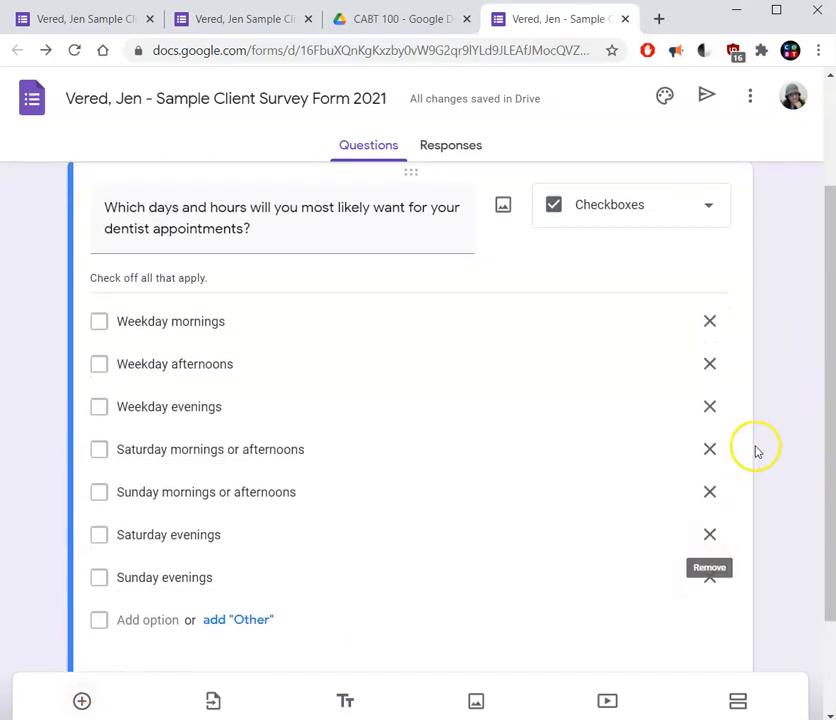
left_click(82, 702)
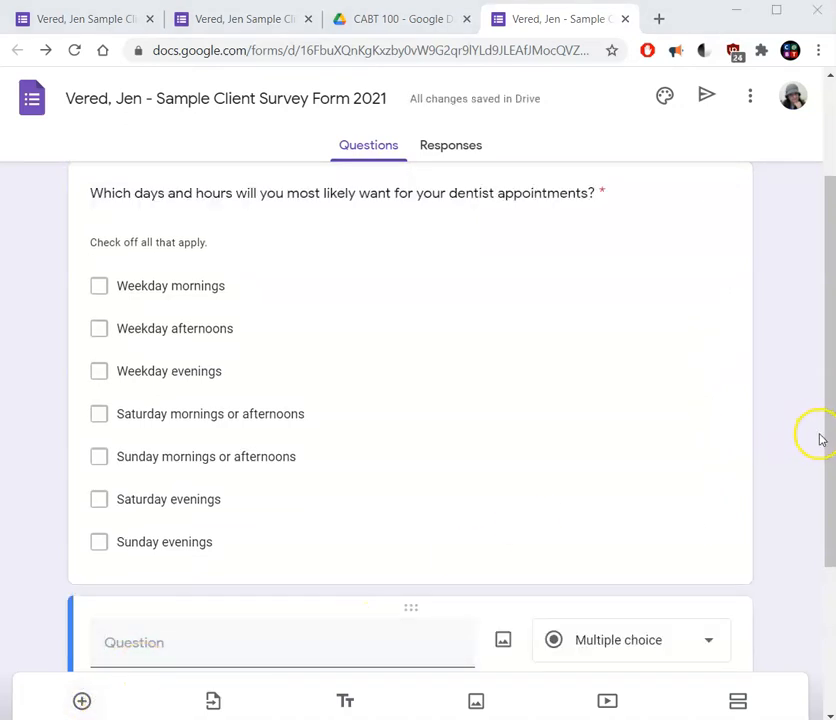
left_click_drag(827, 444, 828, 575)
left_click(159, 425)
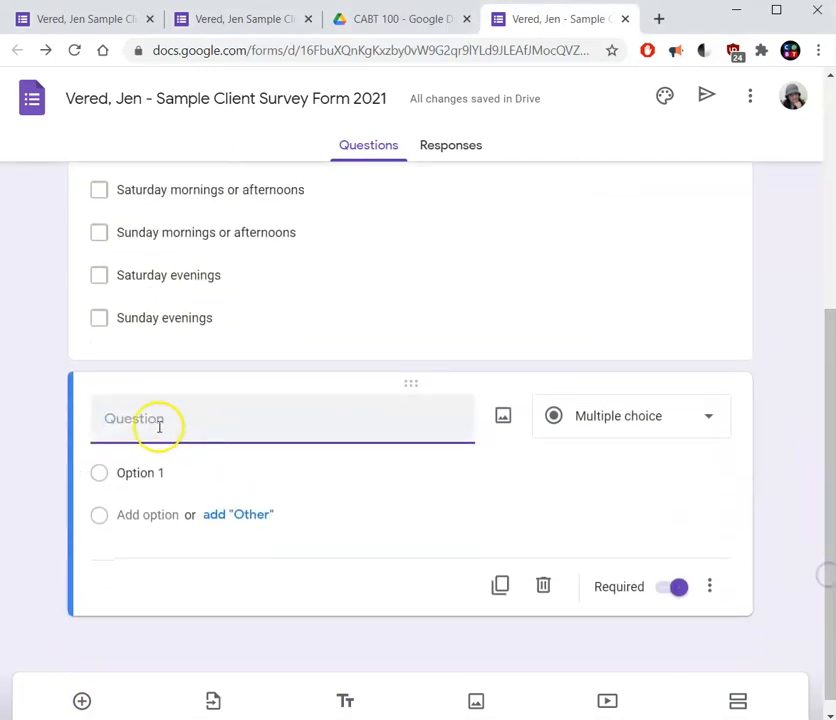
type("If Navarro Dentistry offered new non-toxic teeth whitening services, would you use them?")
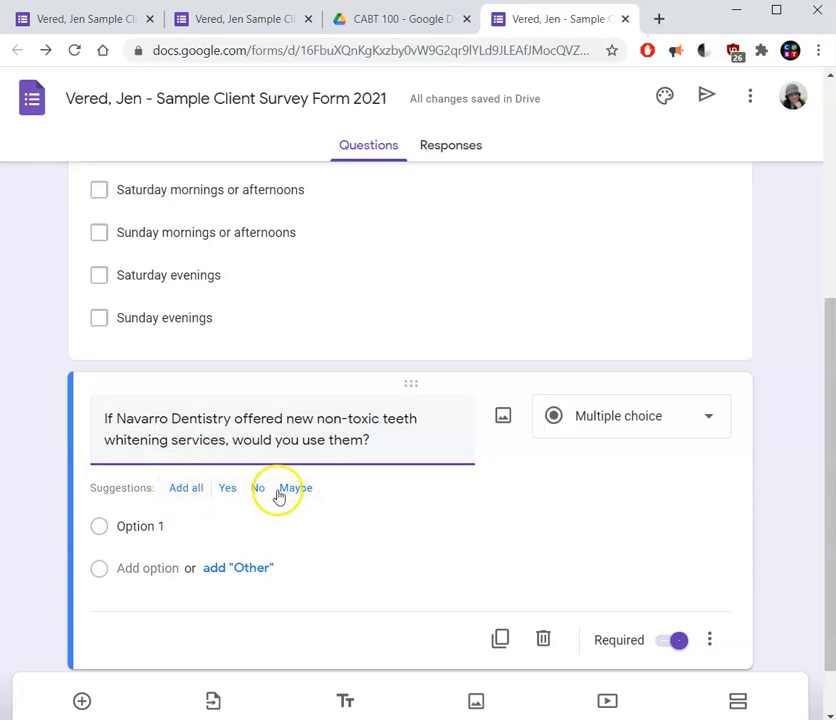
Give the teeth whitening question the options "Yes.", "No." and "I'm not sure. I need more information.", starting from the suggested answers.
left_click(186, 490)
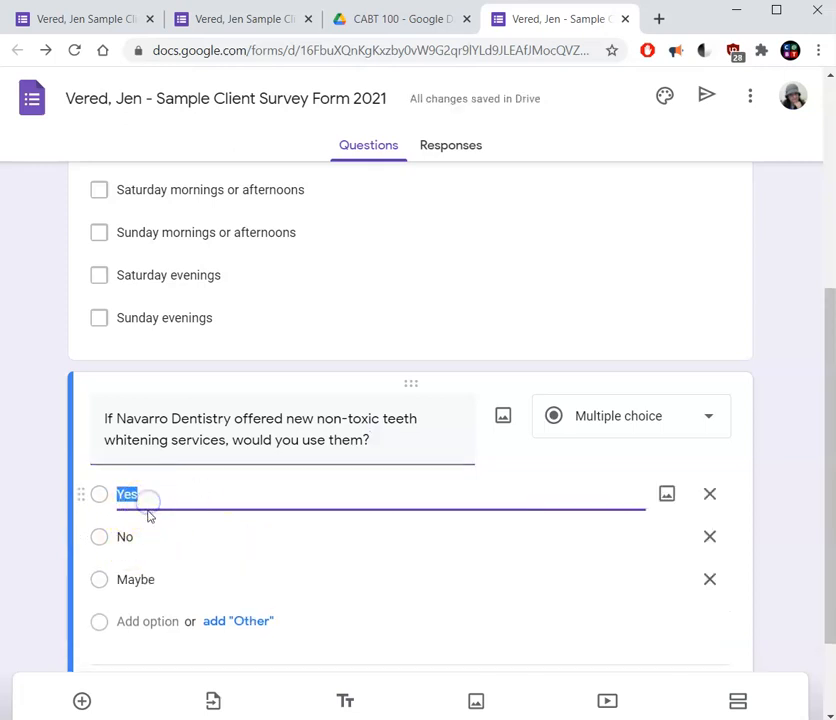
left_click(143, 578)
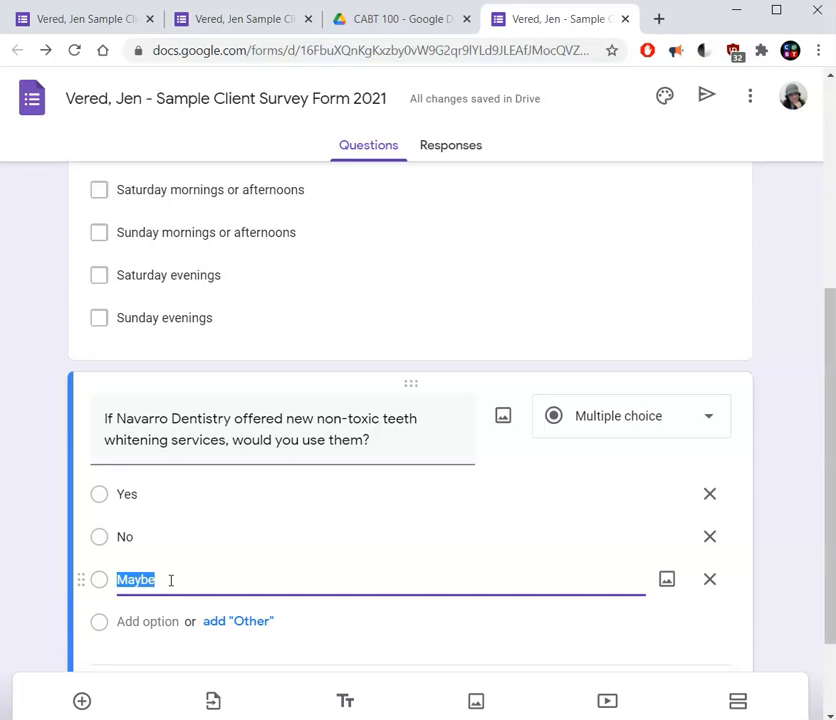
type("I'm not sure. I need more information.")
left_click(205, 584)
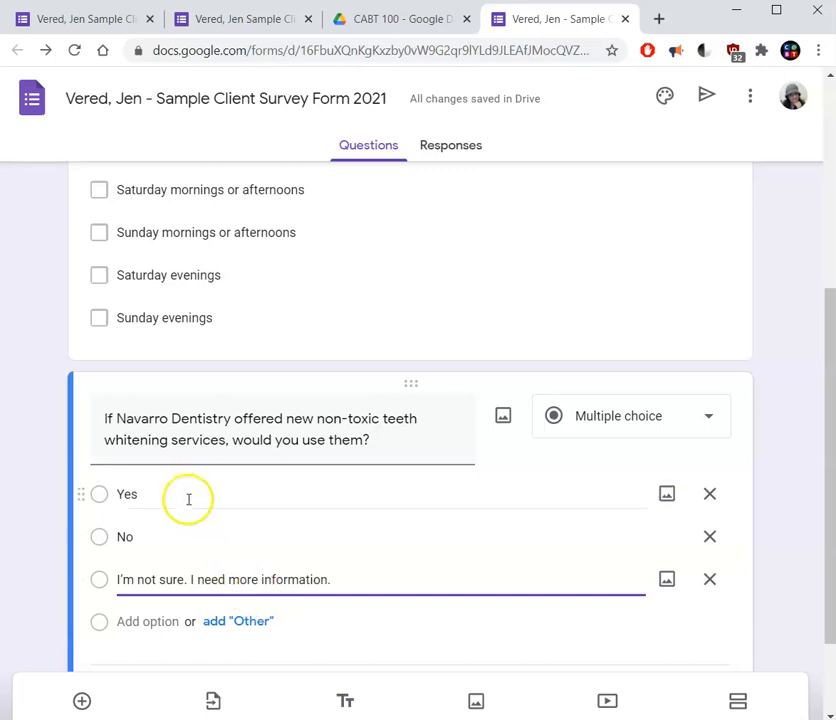
left_click(157, 495)
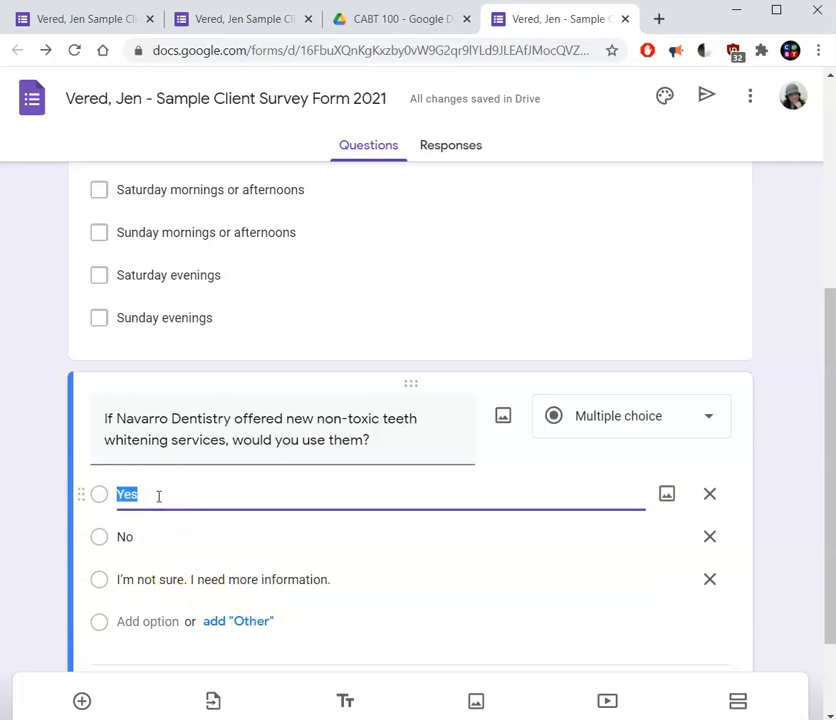
left_click(158, 496)
left_click(140, 538)
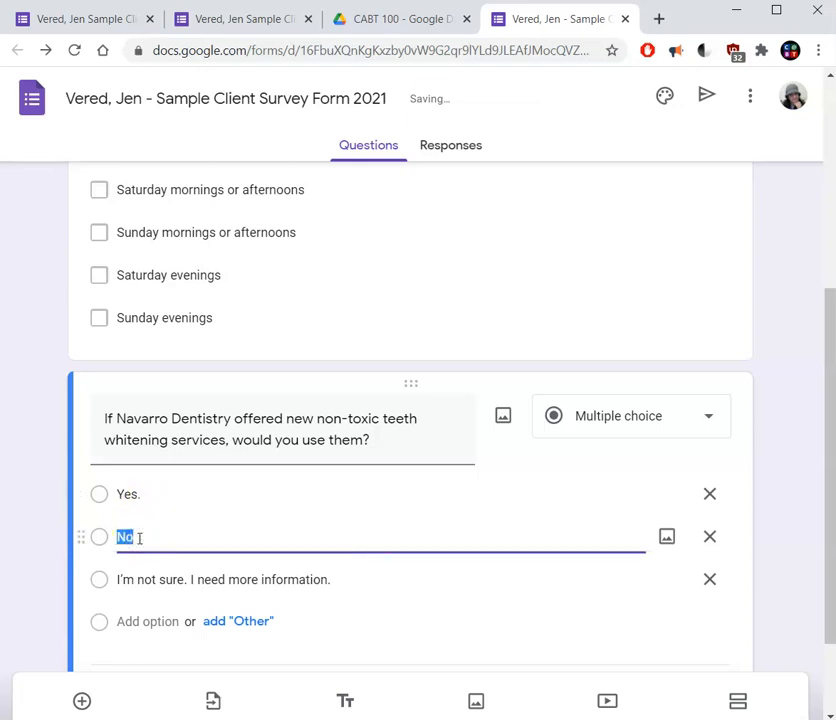
left_click(139, 538)
Move the teeth whitening question above the question about dentist appointment days and hours.
left_click_drag(827, 425, 827, 460)
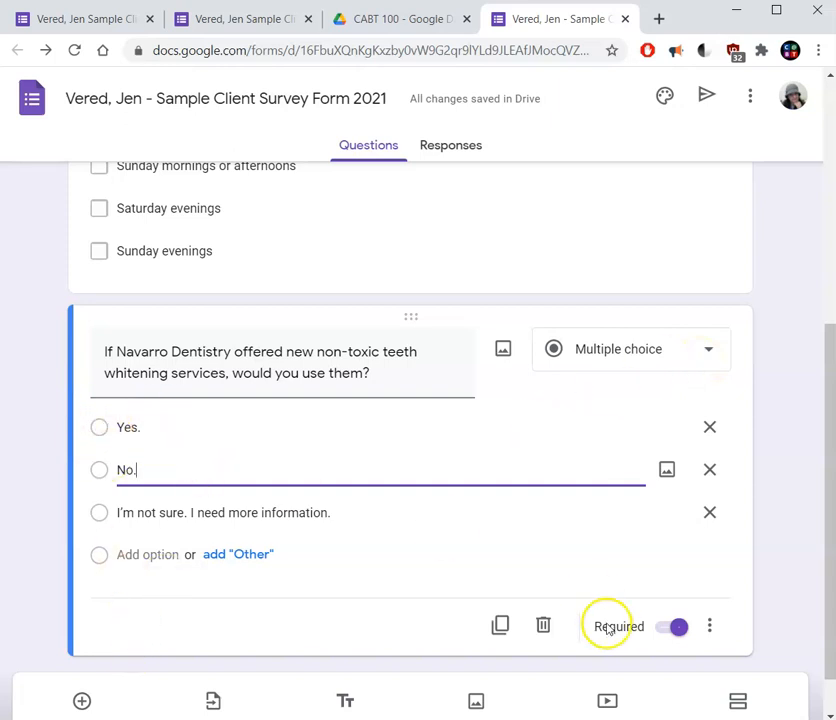
left_click(799, 347)
key("ctrl+minus")
key("ctrl+minus")
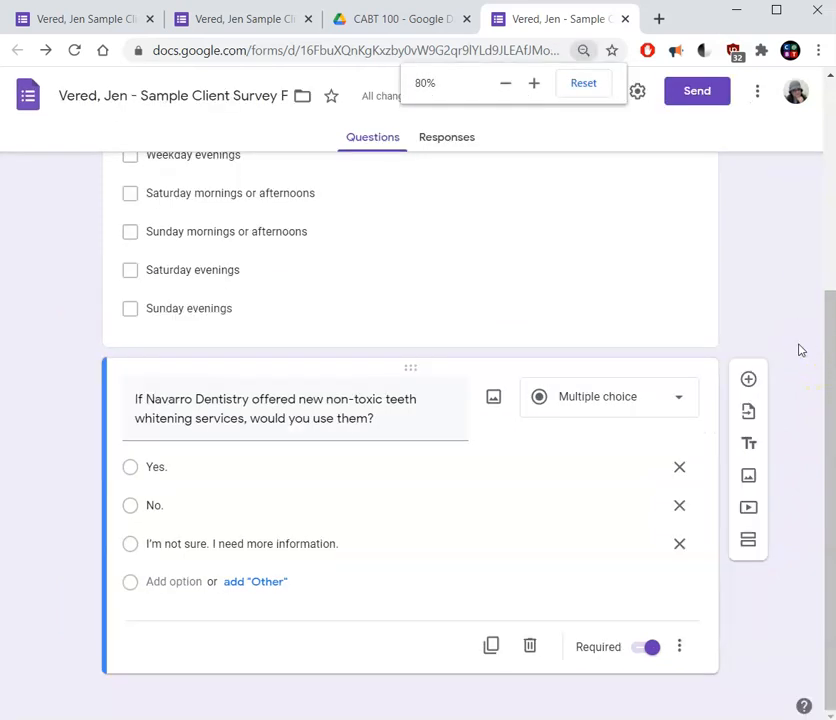
key("ctrl+minus")
key("ctrl+minus")
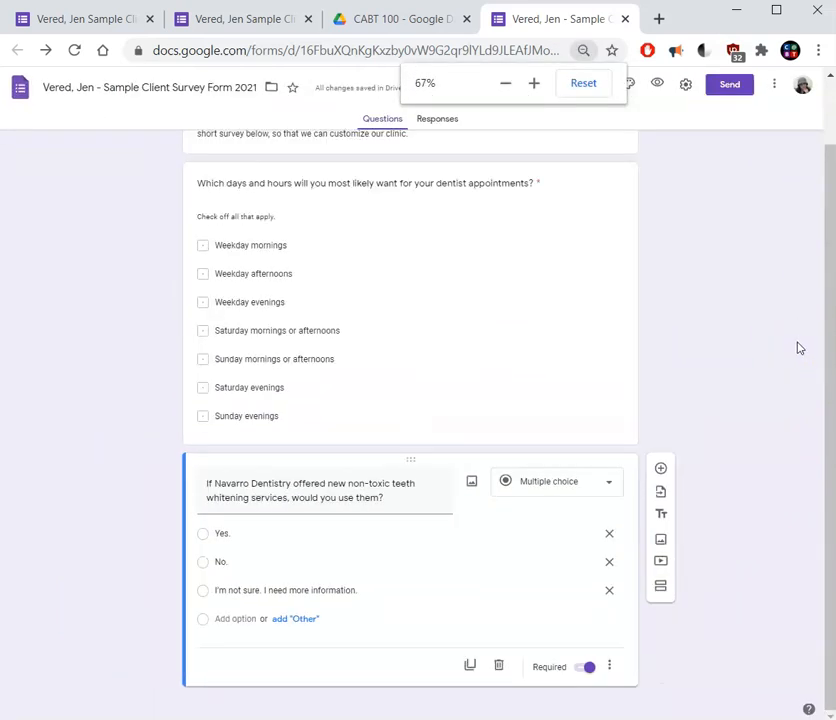
scroll(810, 261, "up", 2)
scroll(808, 449, "down", 2)
scroll(790, 330, "up", 2)
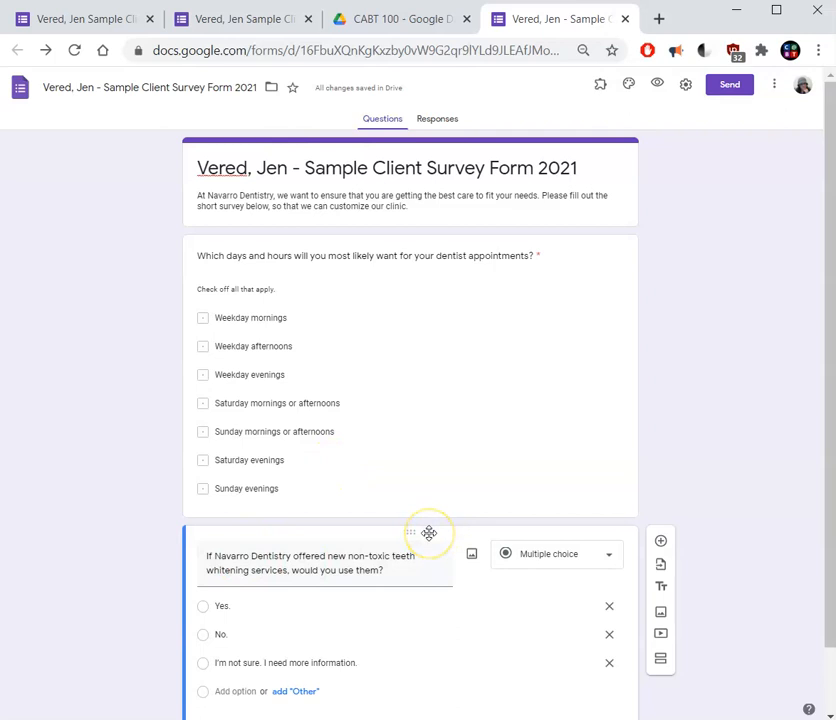
left_click_drag(428, 523, 371, 625)
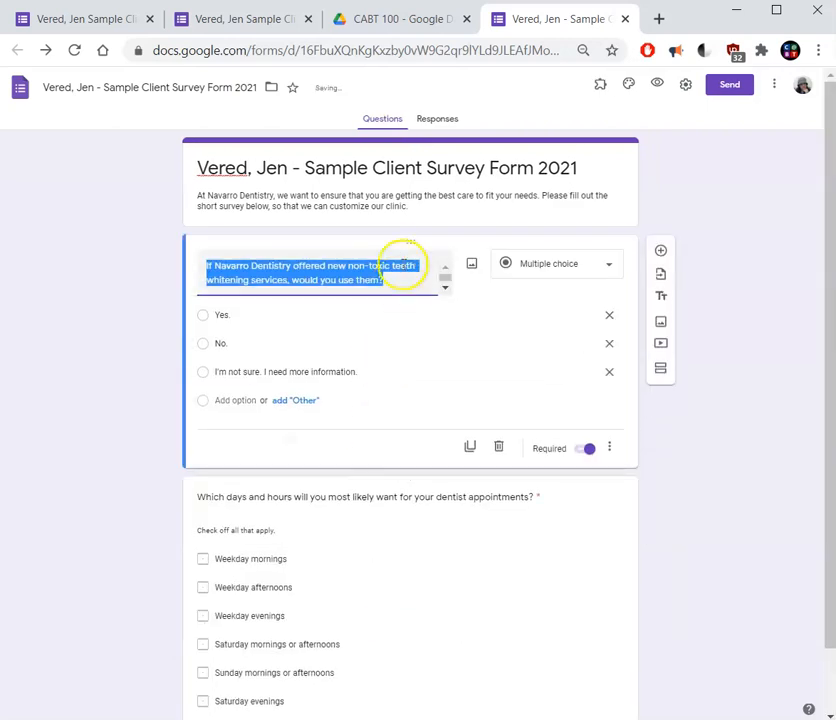
Move the question about dentist appointment days and hours back above the teeth whitening question.
left_click_drag(409, 241, 455, 683)
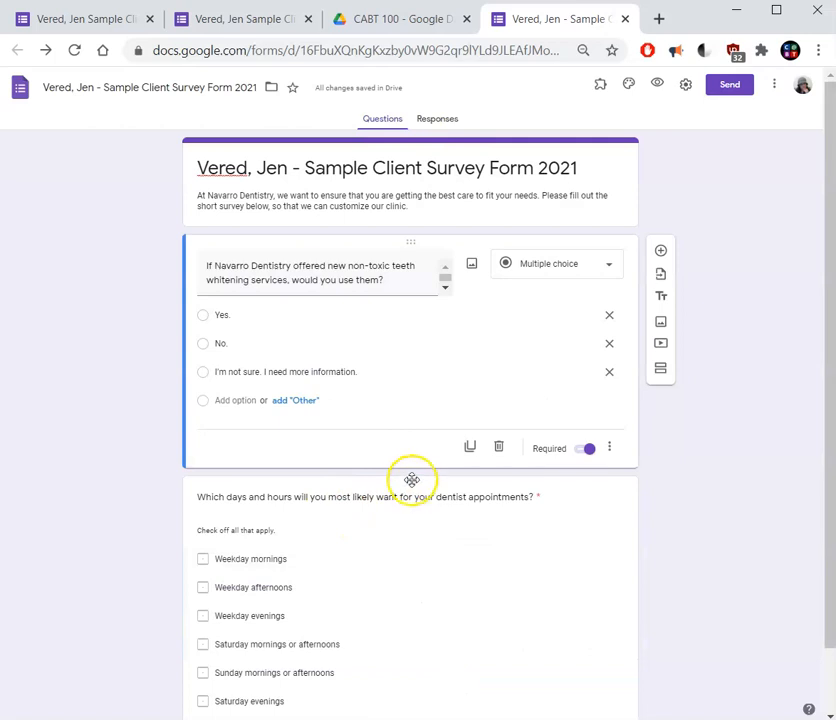
left_click_drag(414, 487, 418, 180)
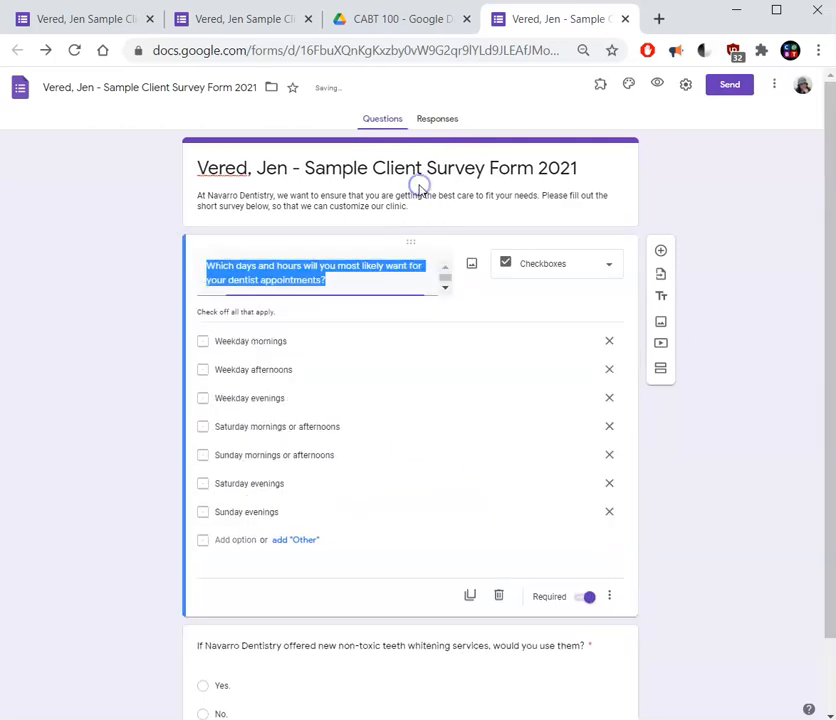
left_click_drag(829, 237, 786, 475)
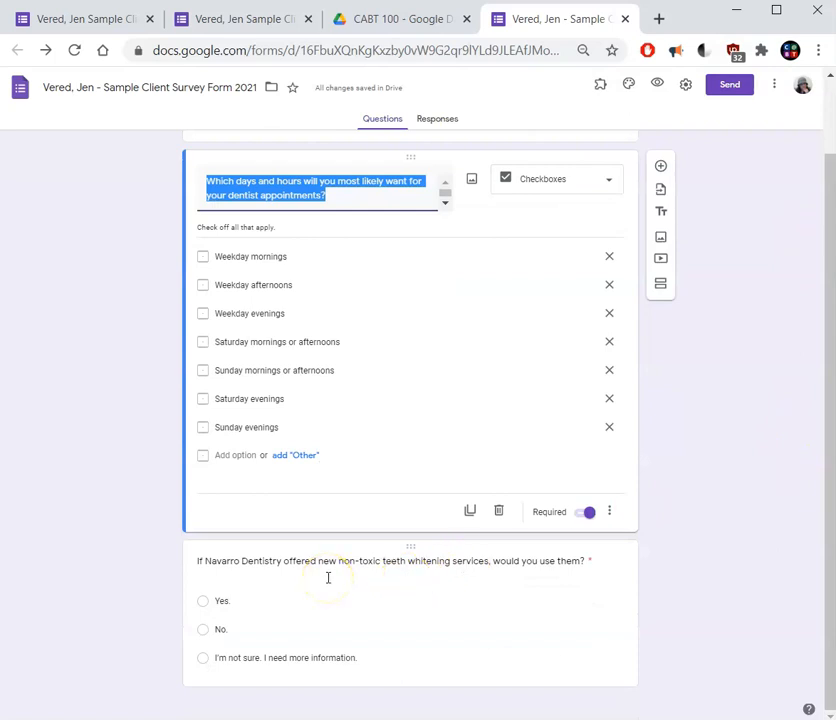
left_click(709, 401)
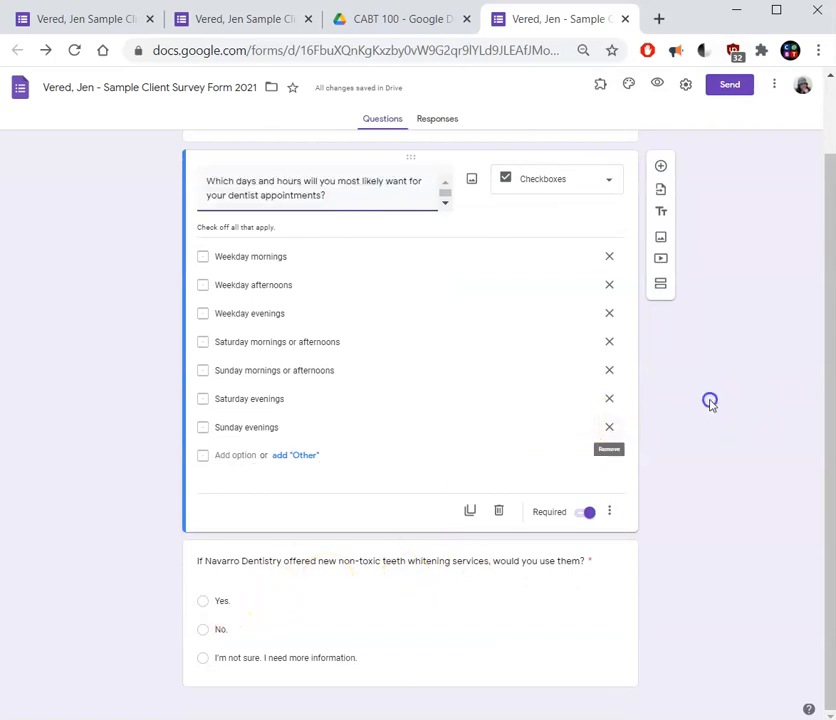
Add a new question below the teeth whitening question and set its type to Linear scale.
left_click(563, 597)
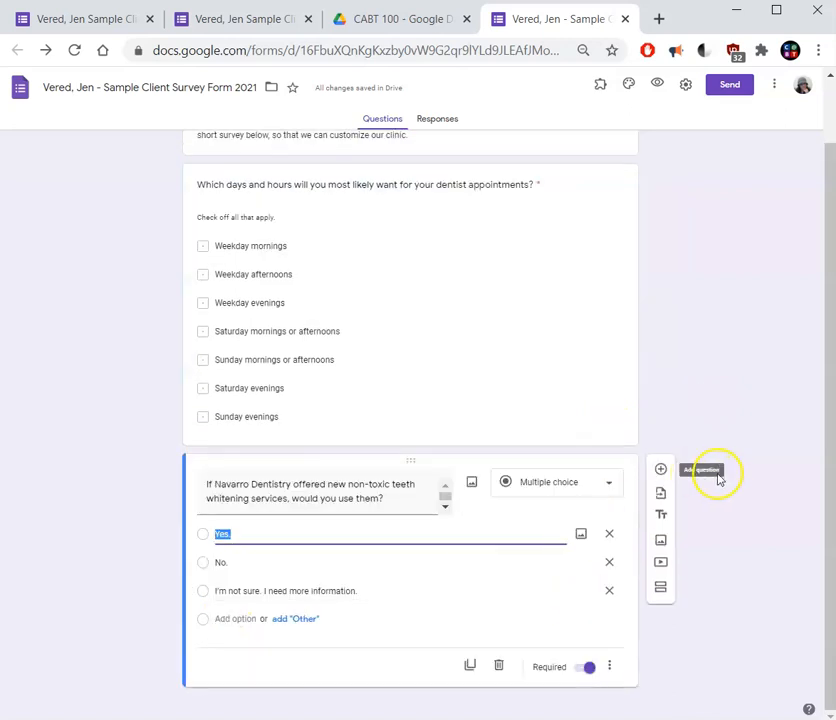
left_click(661, 470)
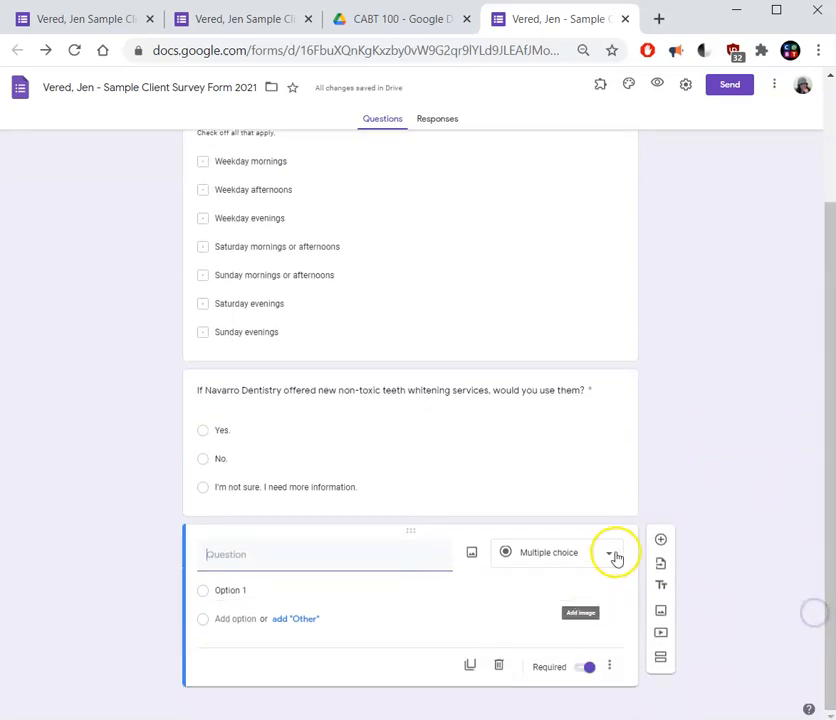
left_click(610, 556)
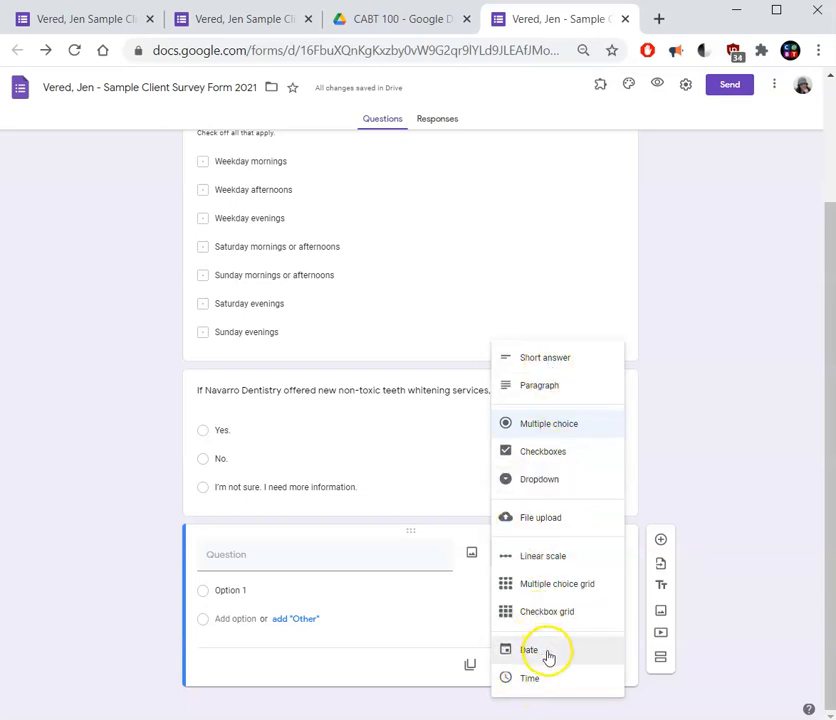
left_click(569, 570)
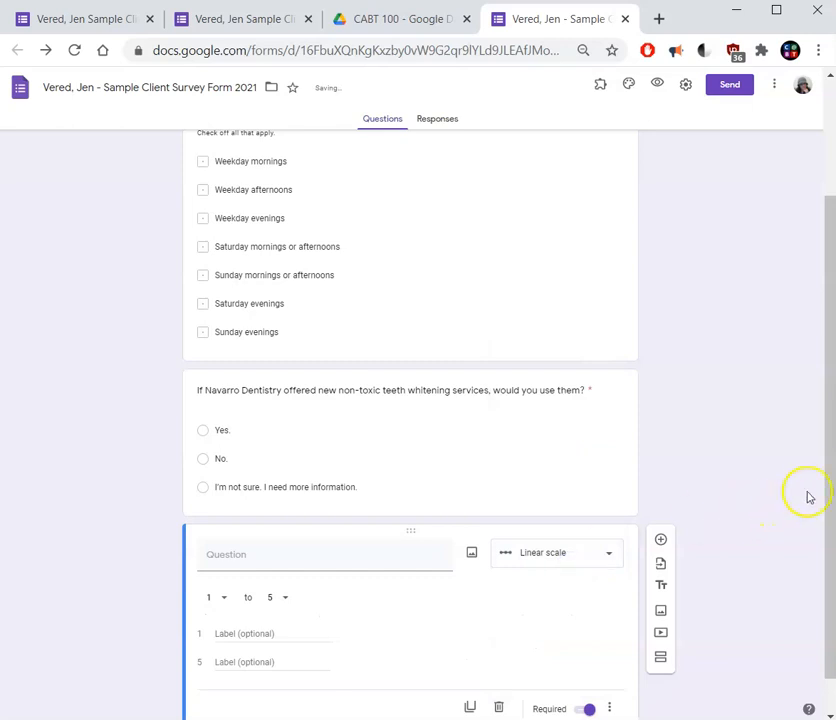
left_click_drag(831, 500, 830, 612)
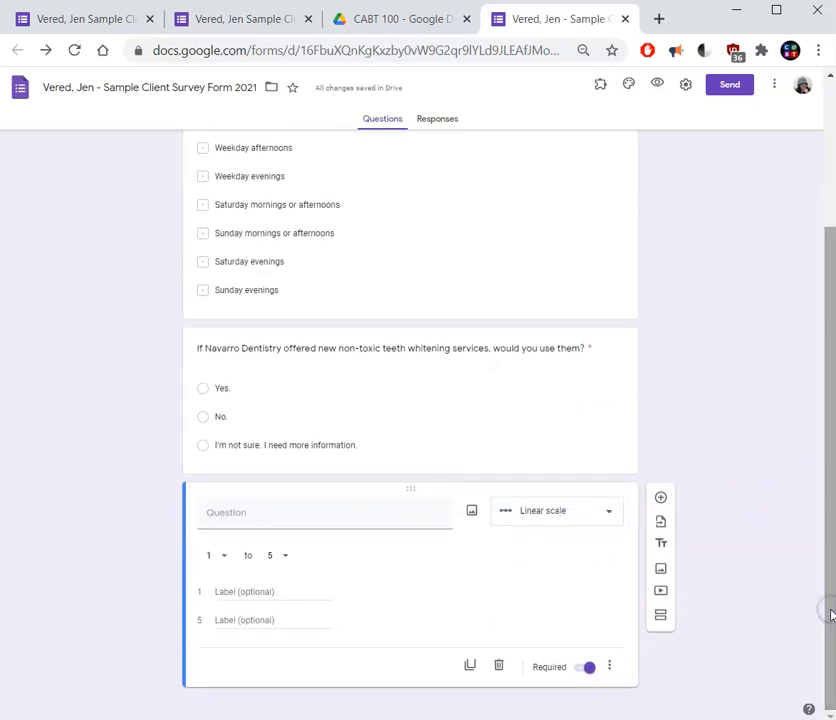
Examine the upper and lower range values offered for the new linear scale question.
key("ctrl+plus")
key("ctrl+plus")
key("ctrl+plus")
key("ctrl+plus")
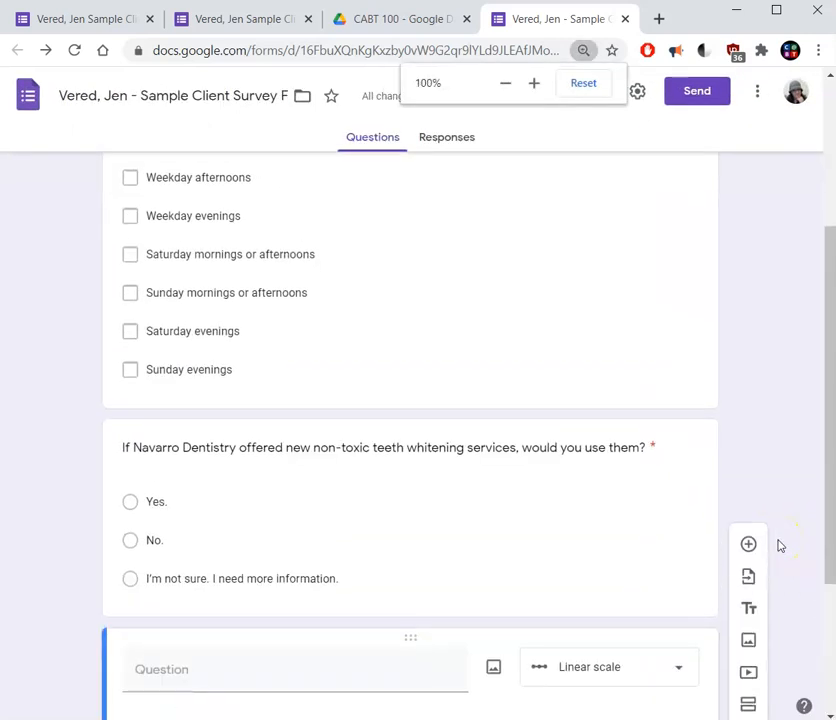
left_click_drag(830, 453, 813, 666)
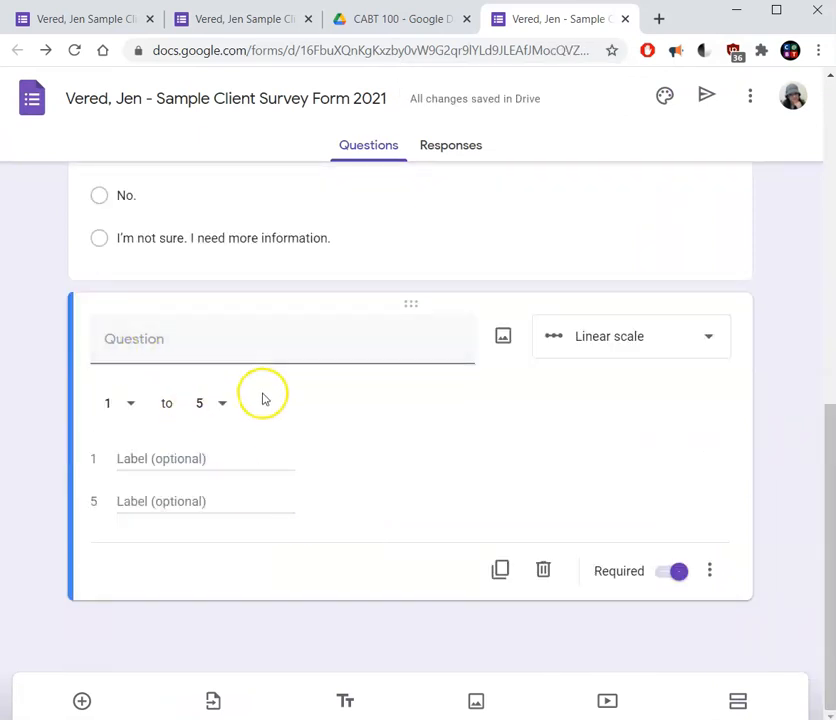
left_click(225, 411)
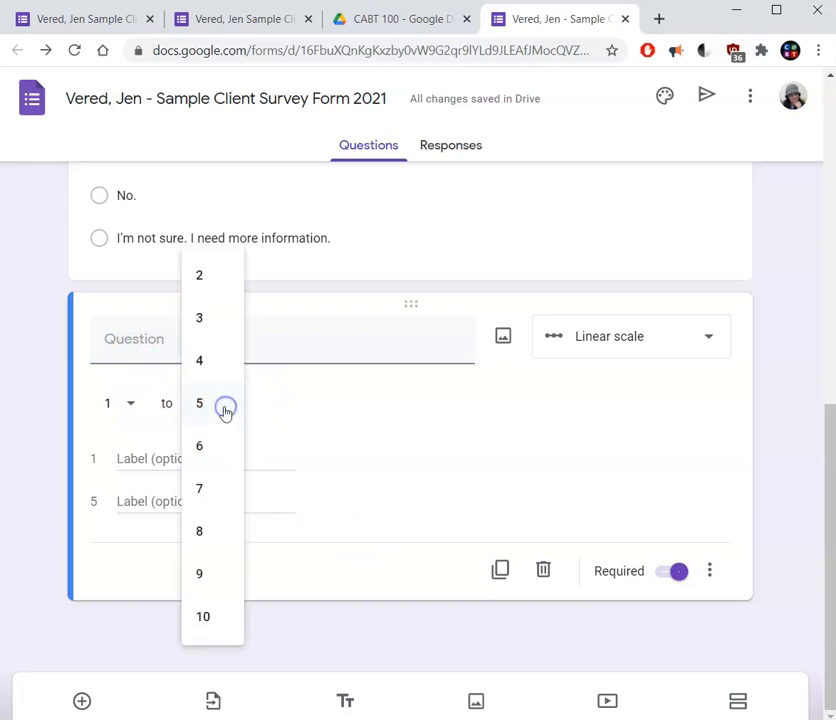
left_click(317, 373)
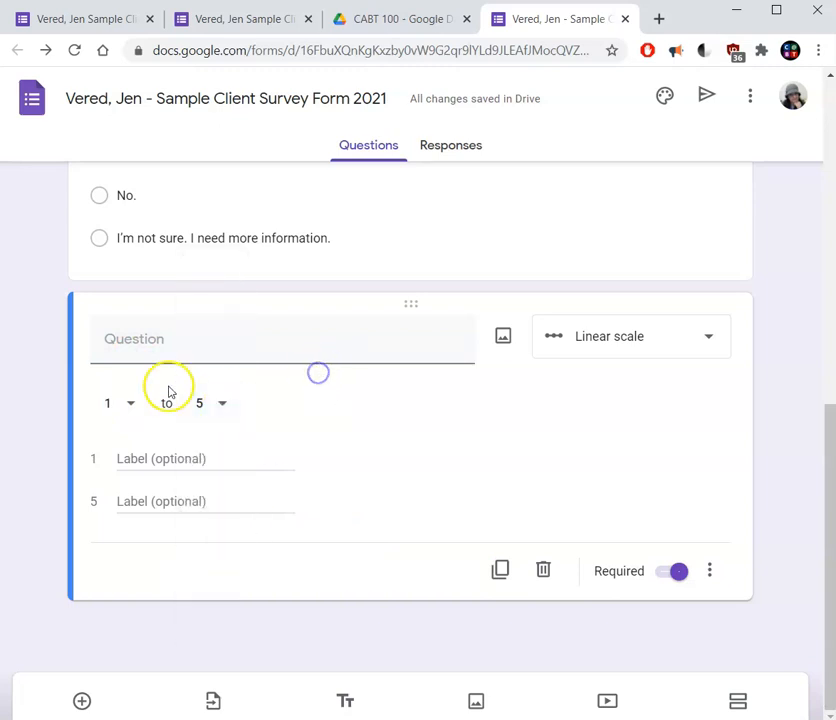
left_click(133, 403)
left_click(136, 403)
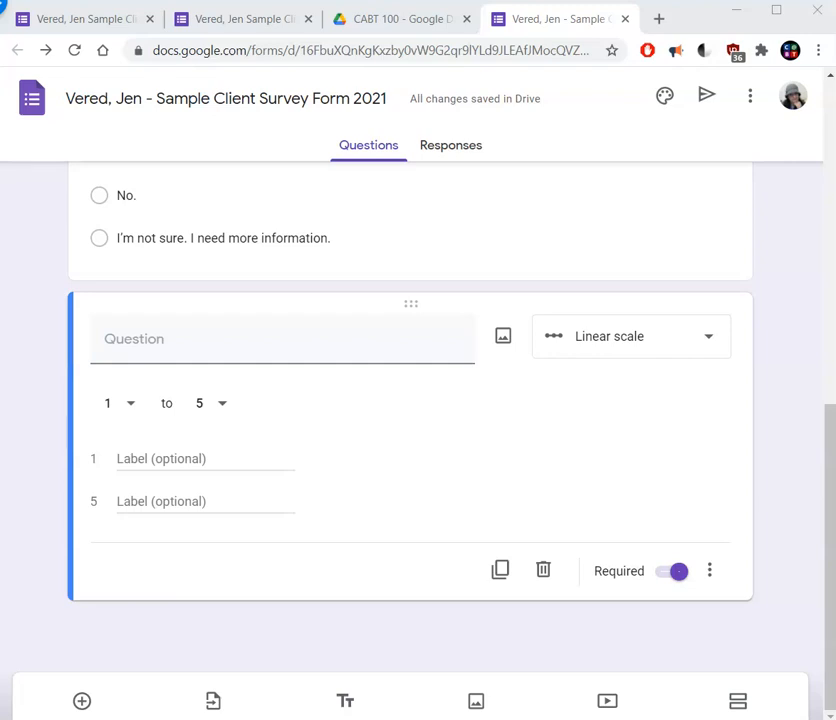
Title the linear scale question "Overall, how do you rate your experiences at Navarro Dentistry?".
left_click(127, 346)
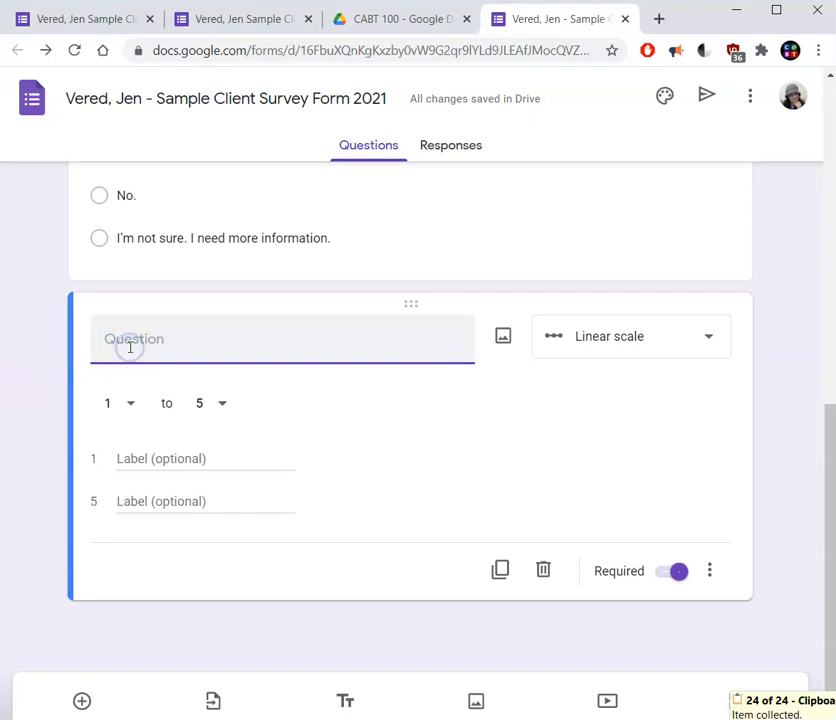
type("Overall, how do you rate your experiences at Navarro Dentistry?")
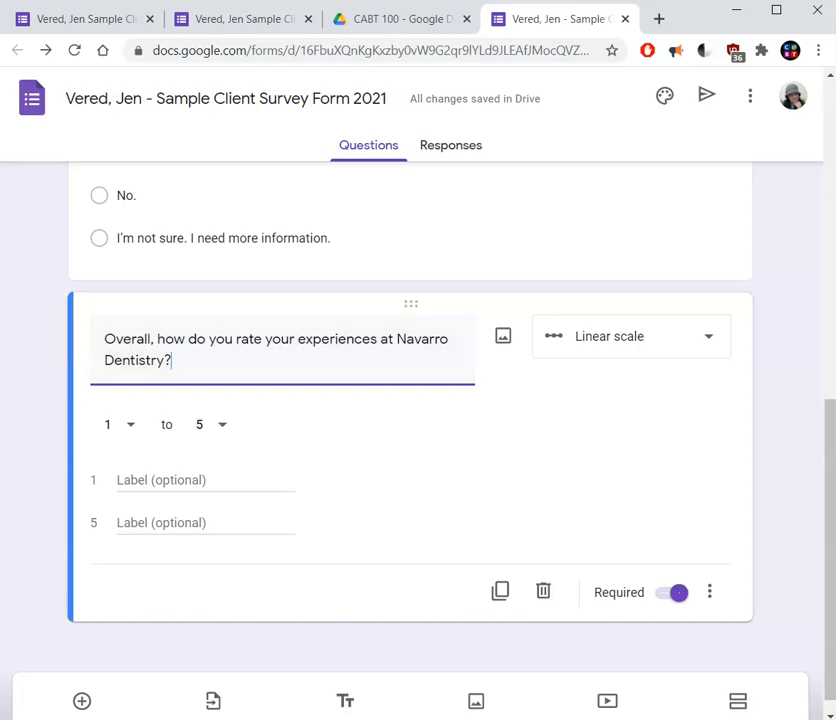
left_click(1, 5)
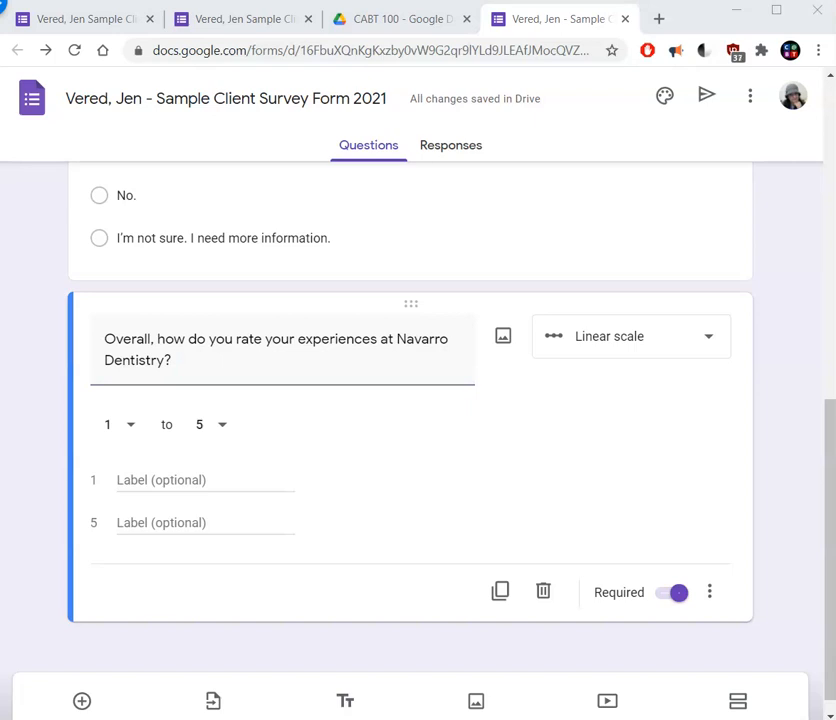
Add the description "Pick one number, 1 being excellent, 5 being in need of great improvements." and label the ends "Excellent" and "In need of great improvements".
left_click(710, 596)
left_click(726, 665)
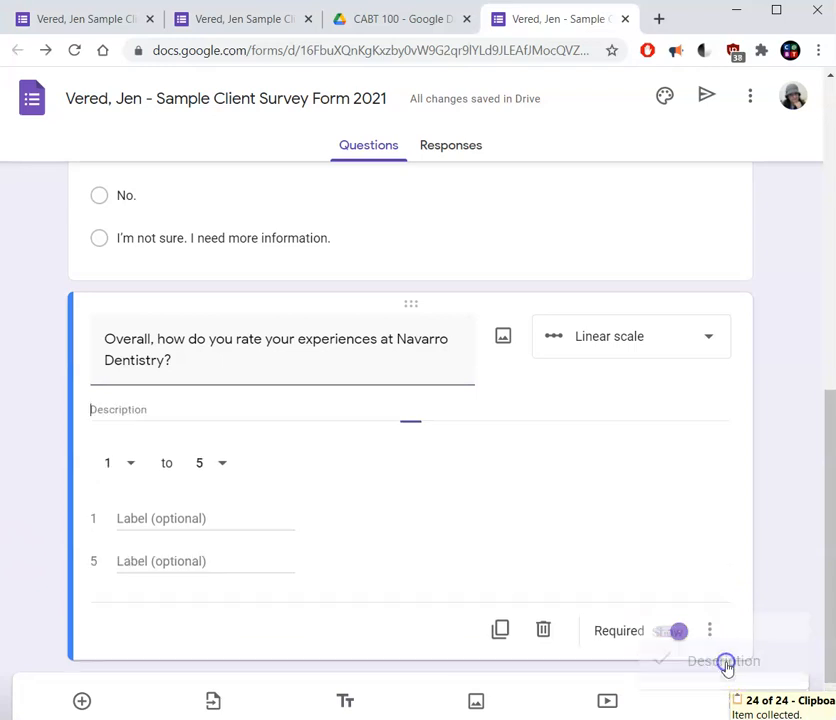
type("Pick one number, 1 being excellent, 5 being in need of great improvements.")
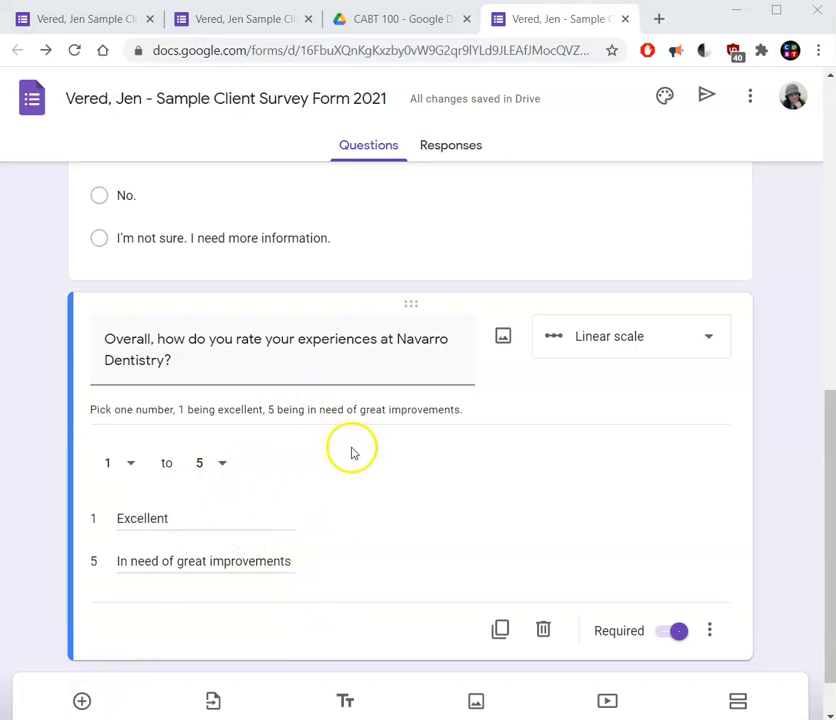
left_click_drag(118, 518, 170, 521)
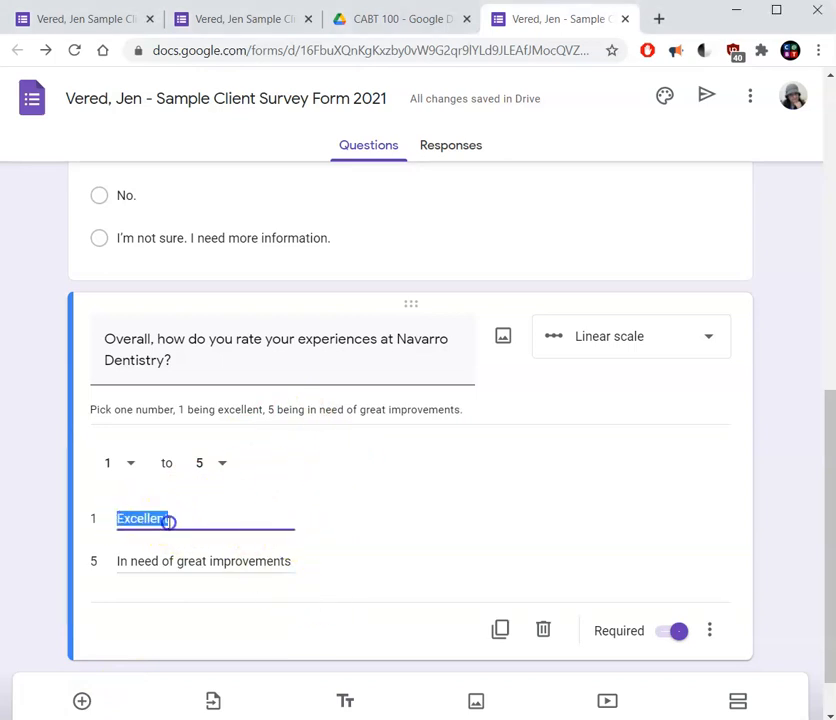
left_click_drag(116, 562, 251, 574)
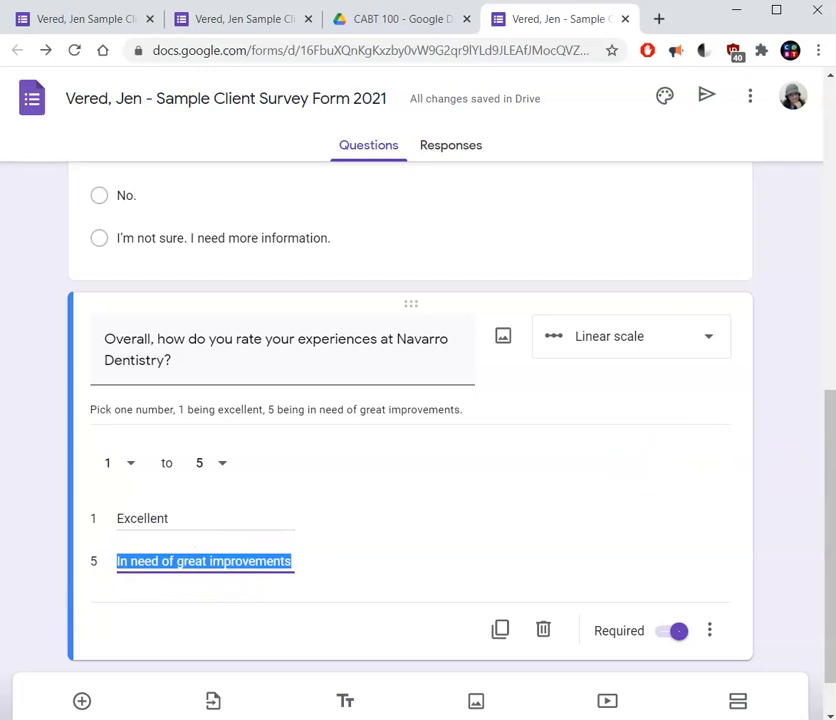
Preview the survey as respondents see it, review all questions down to the rating scale, and close the preview.
left_click_drag(832, 504, 823, 237)
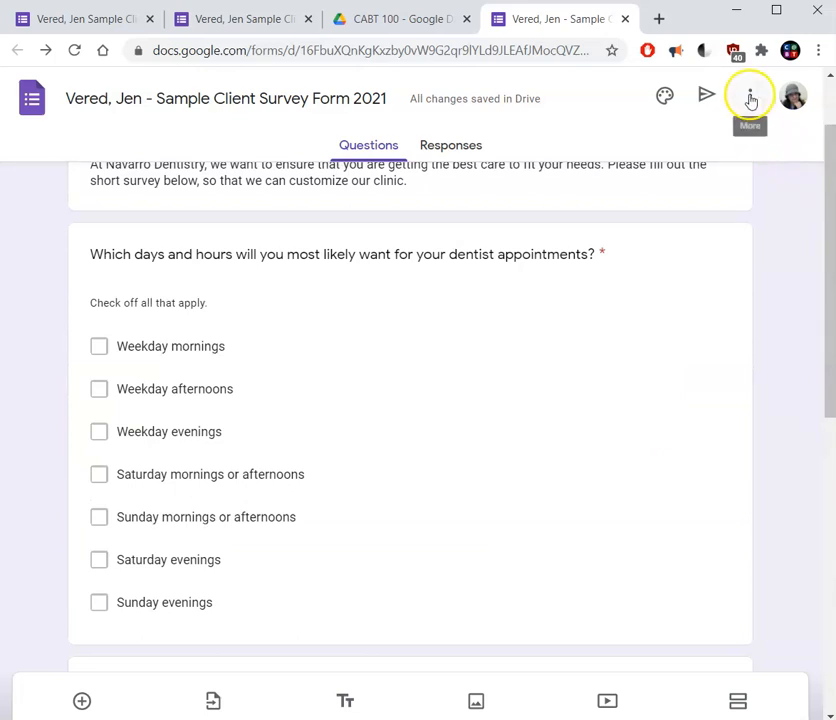
left_click(750, 97)
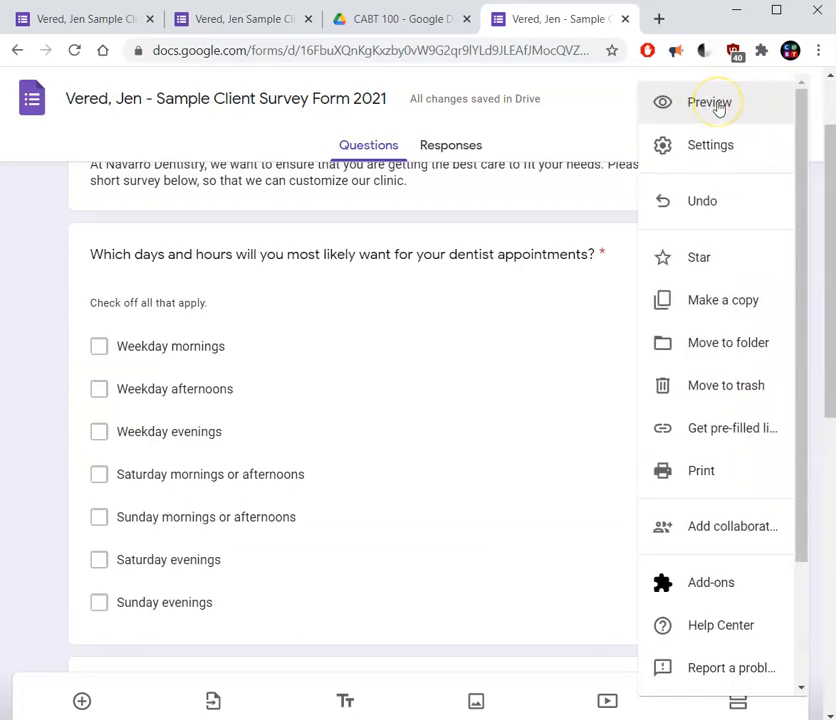
left_click(718, 106)
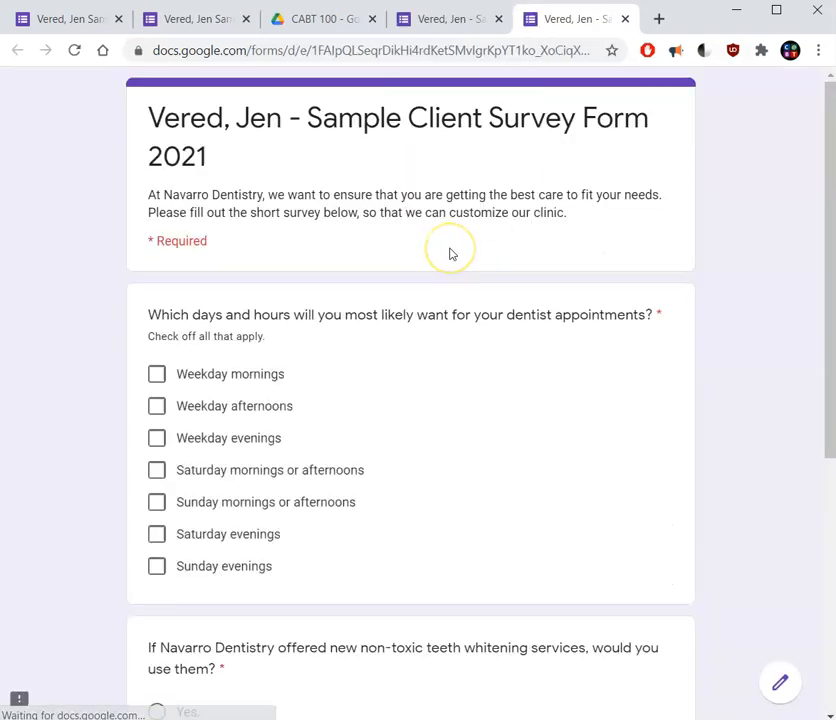
left_click_drag(832, 127, 832, 372)
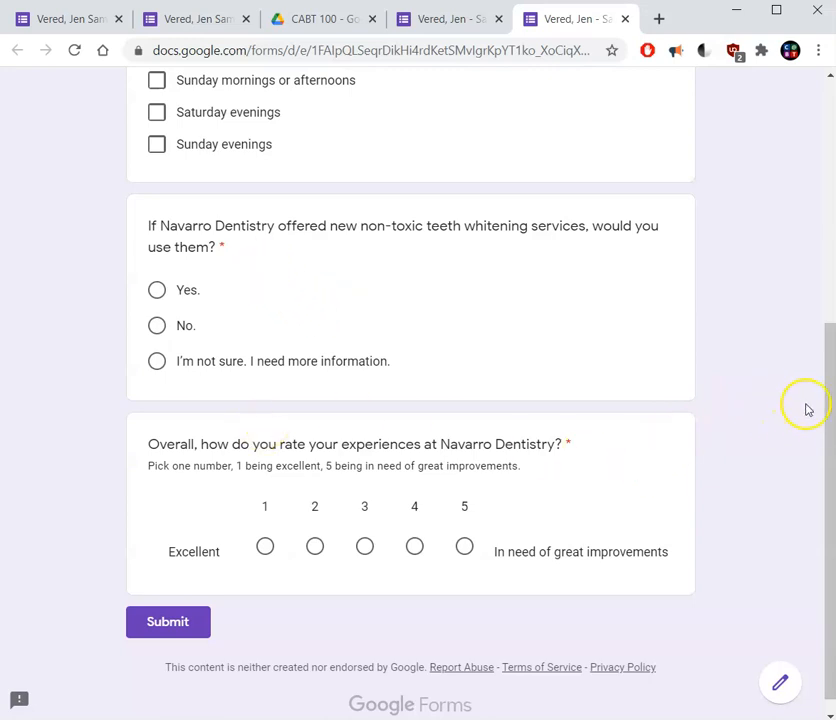
left_click_drag(828, 422, 807, 387)
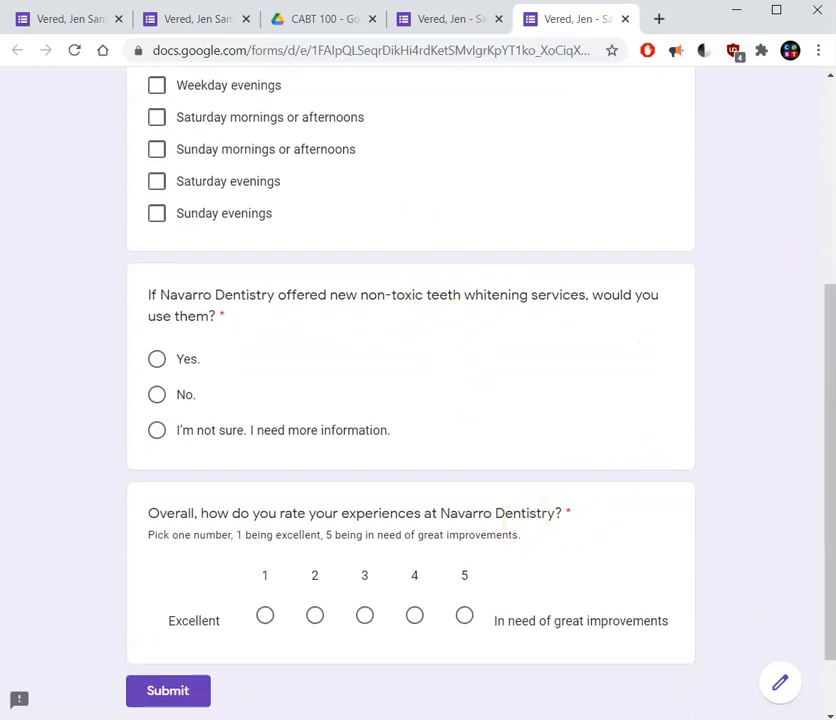
scroll(830, 614, "down", 1)
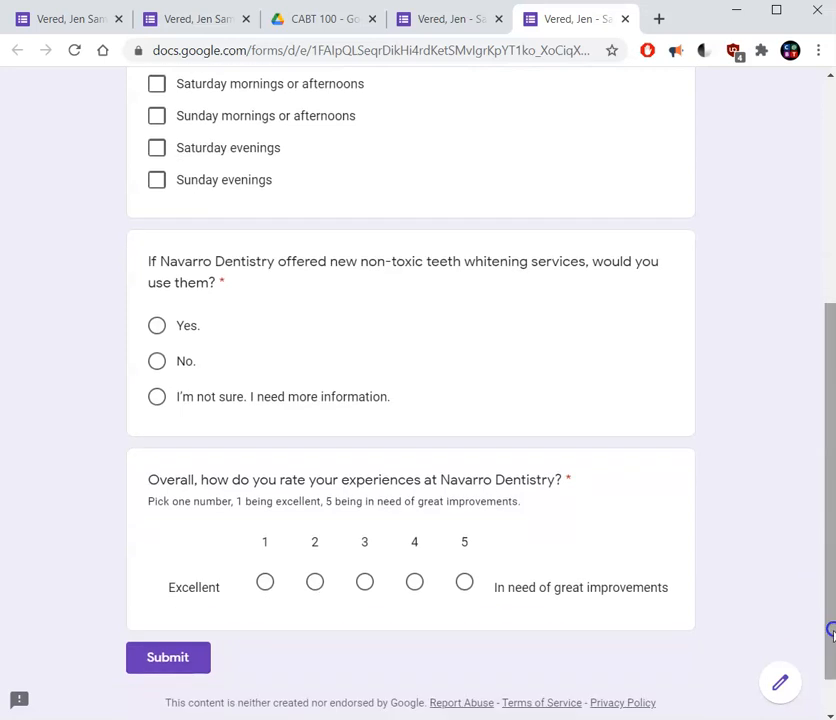
left_click(784, 698)
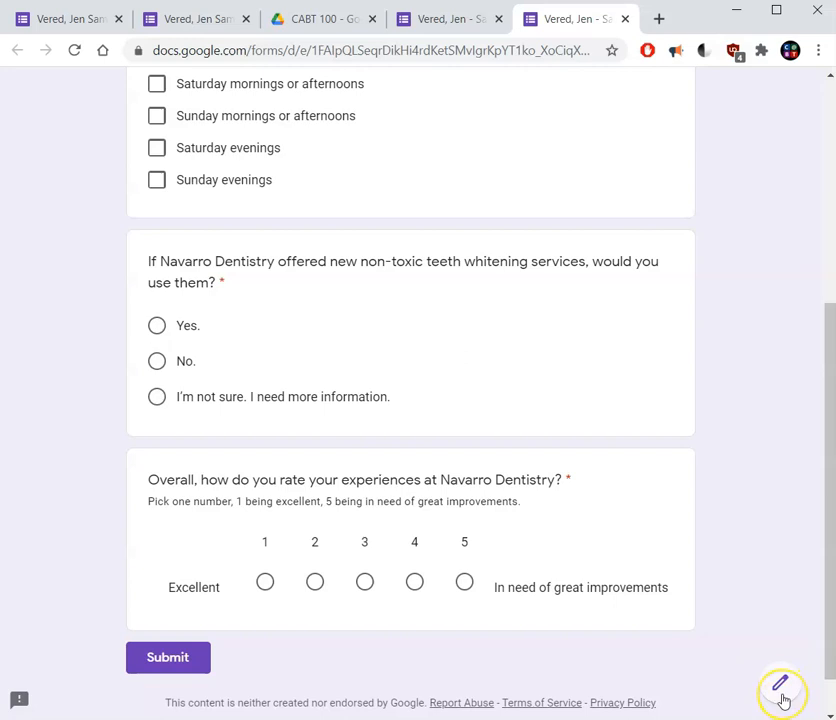
left_click_drag(828, 662, 355, 705)
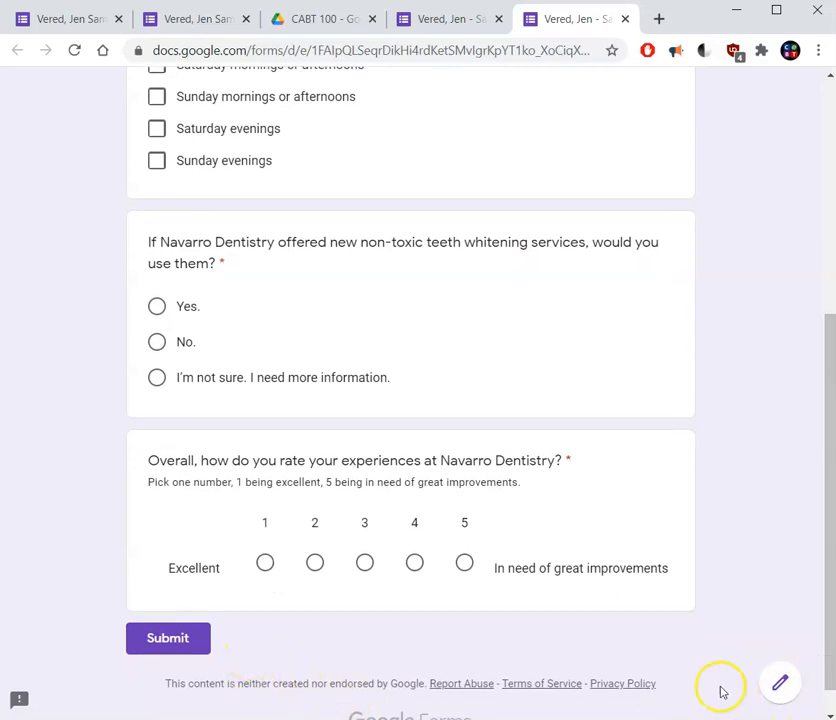
left_click_drag(831, 659, 808, 245)
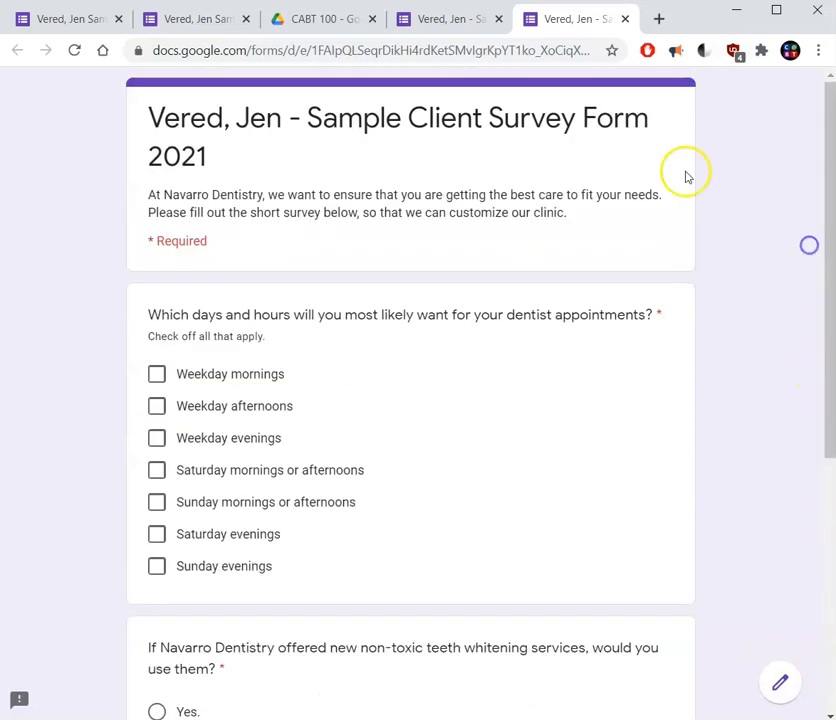
left_click(625, 19)
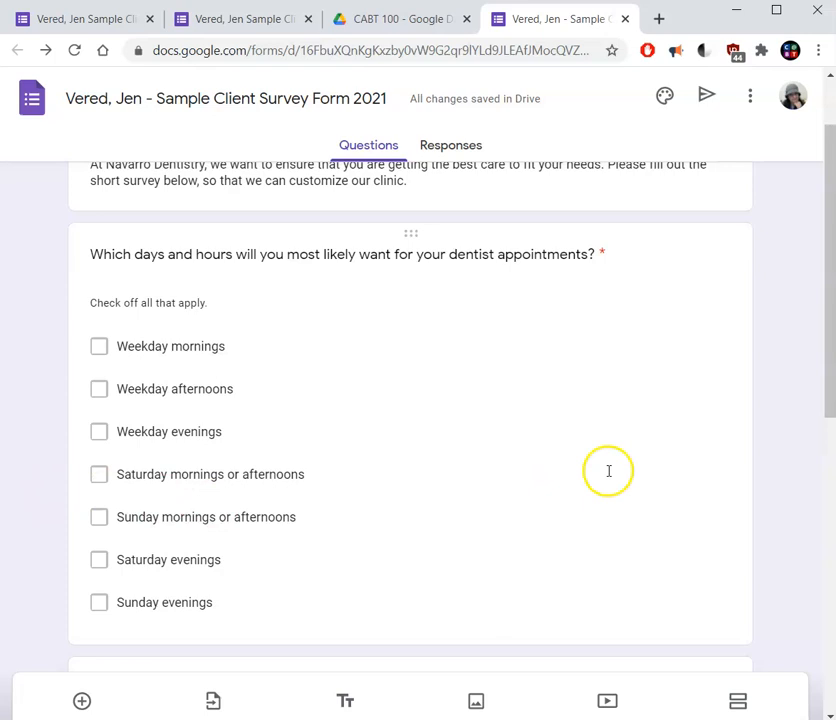
Change the form's theme color to Teal #009688 and apply it.
left_click_drag(827, 308, 817, 168)
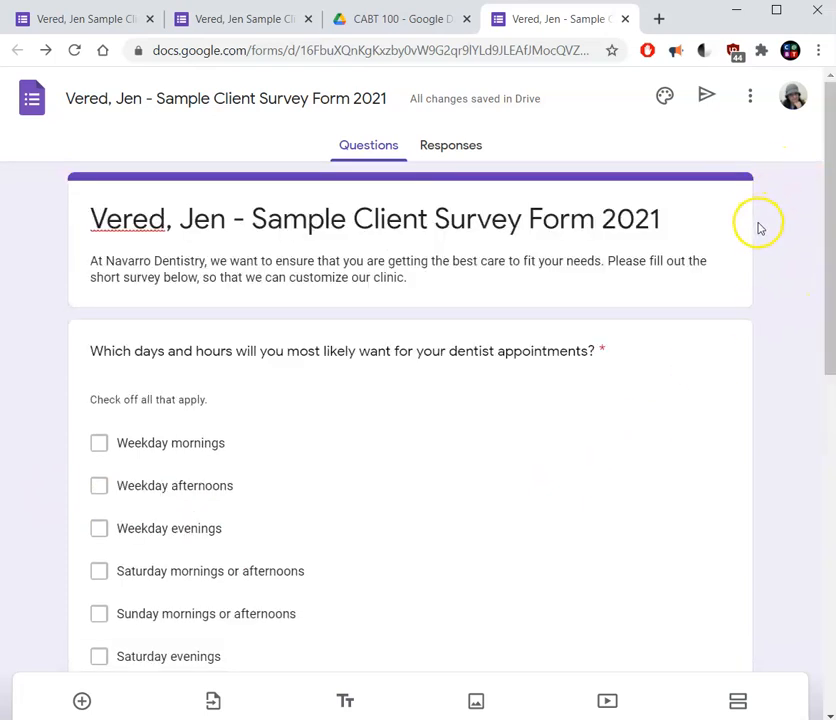
left_click(663, 104)
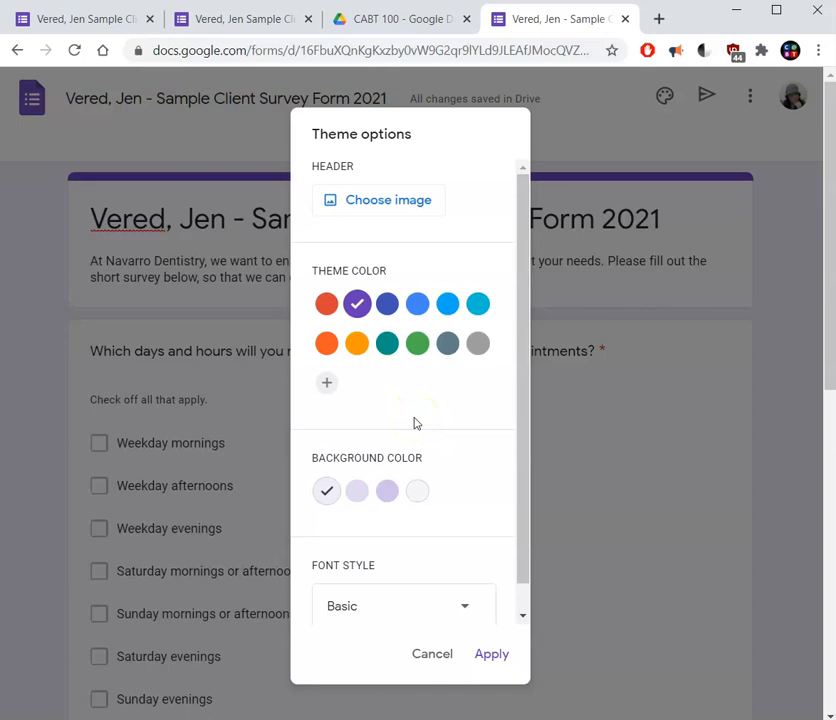
left_click(448, 308)
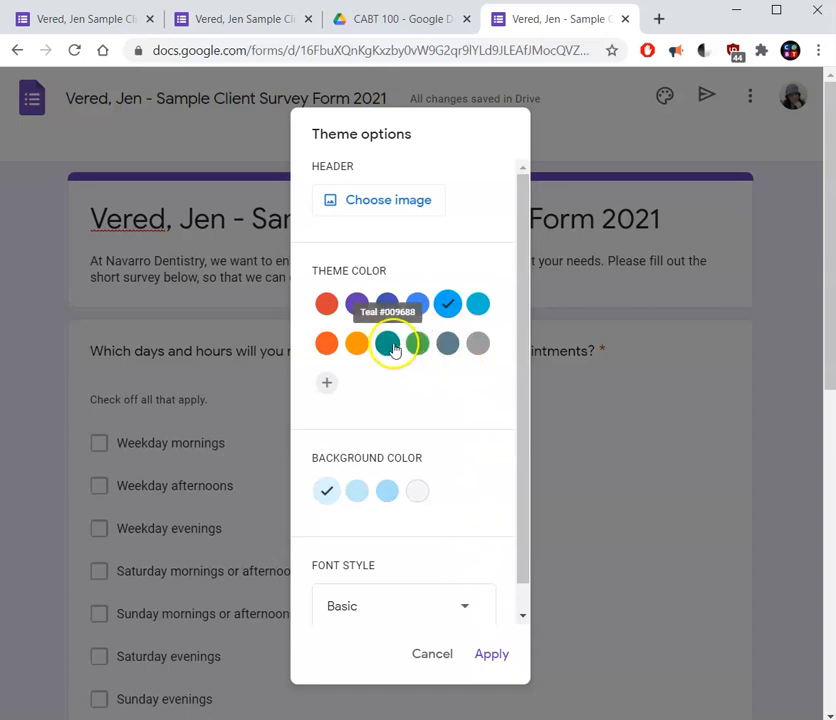
left_click(390, 345)
left_click(492, 655)
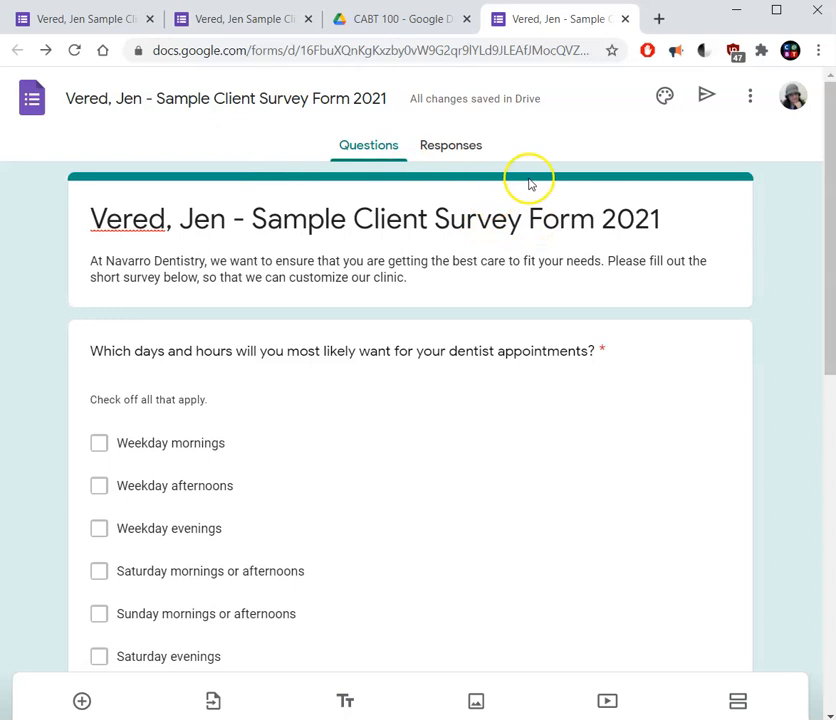
Open the form's theme options and review the available font styles, keeping Basic.
left_click(666, 98)
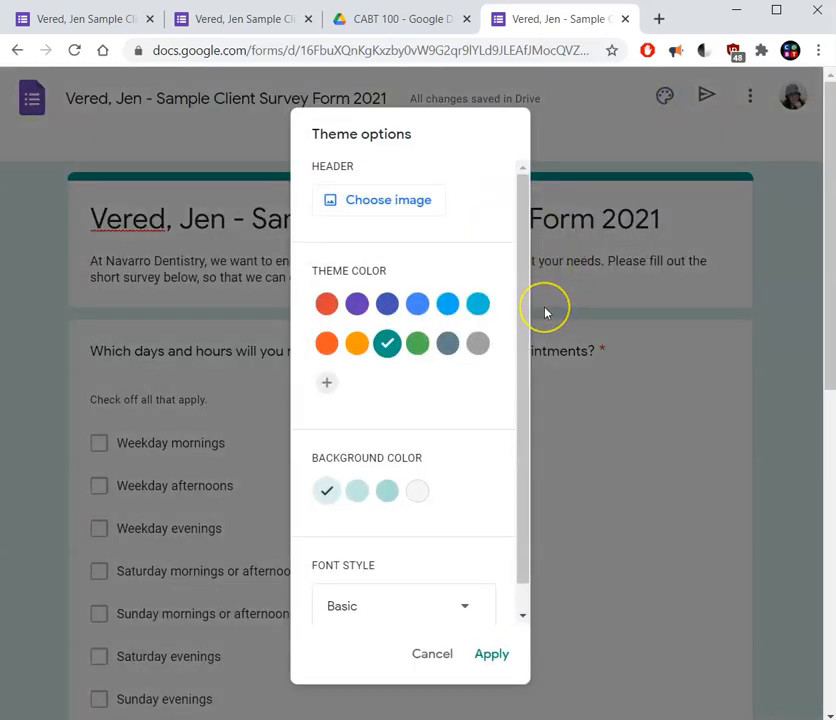
left_click_drag(523, 330, 510, 420)
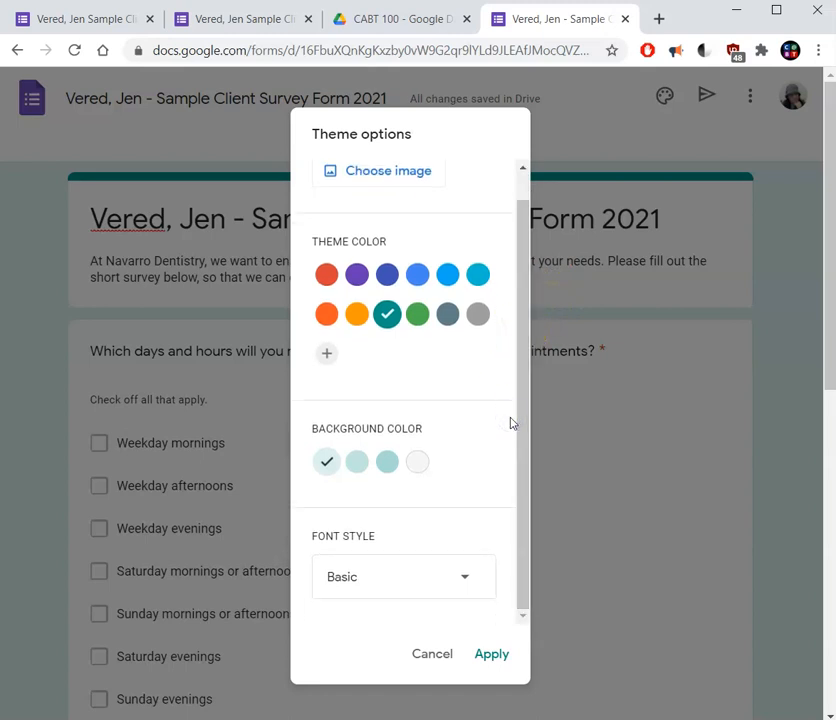
left_click(426, 566)
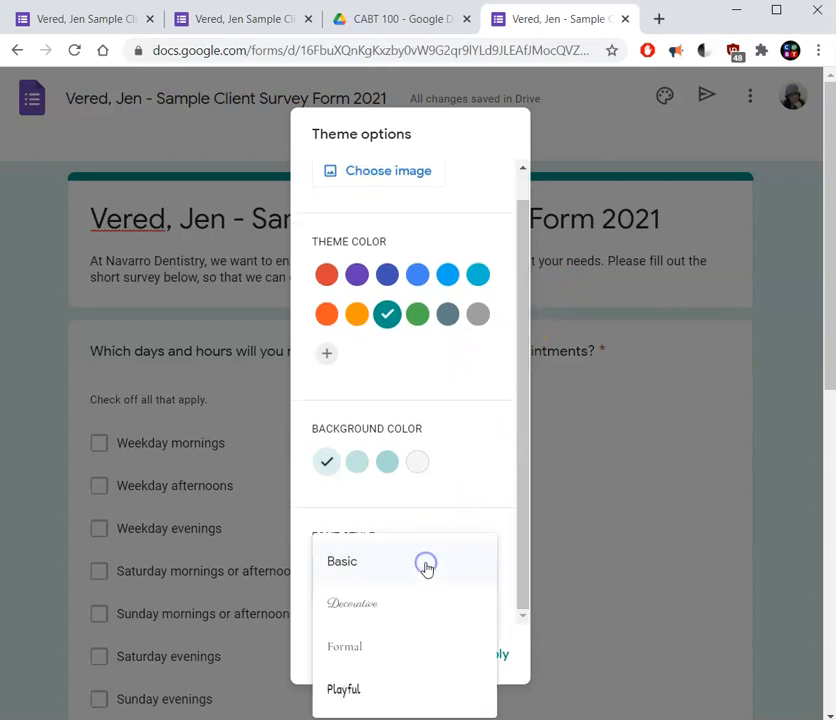
left_click(426, 566)
left_click_drag(526, 440, 506, 347)
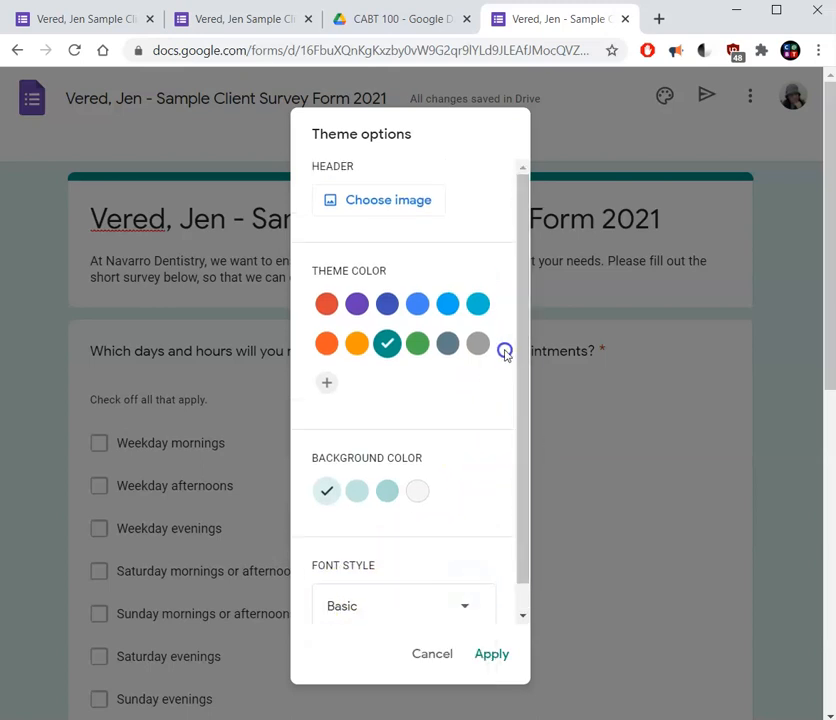
Open the header image picker and browse the Work and School and Food and dining themes, selecting the champagne glasses picture.
left_click(378, 210)
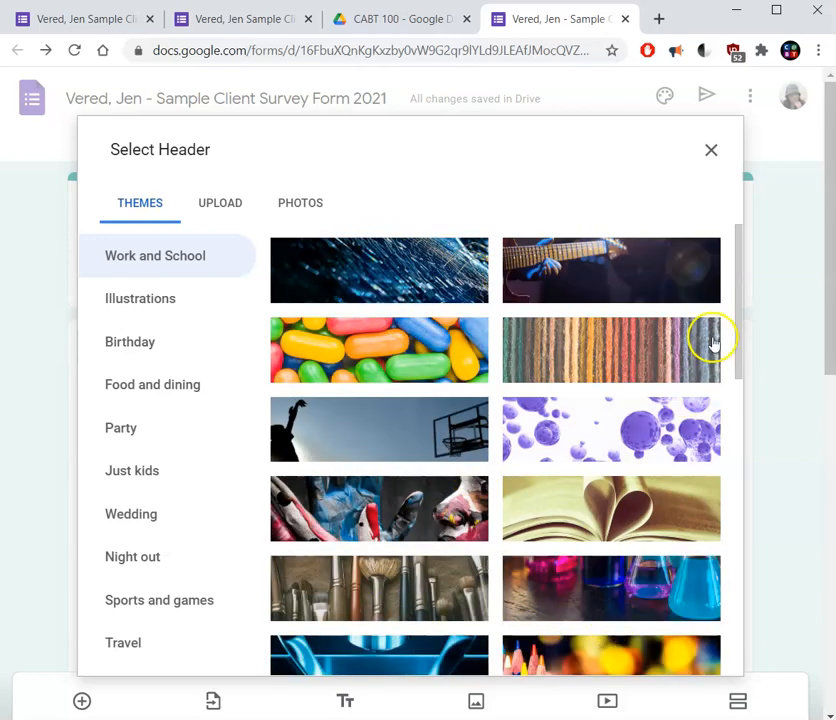
left_click_drag(737, 336, 732, 590)
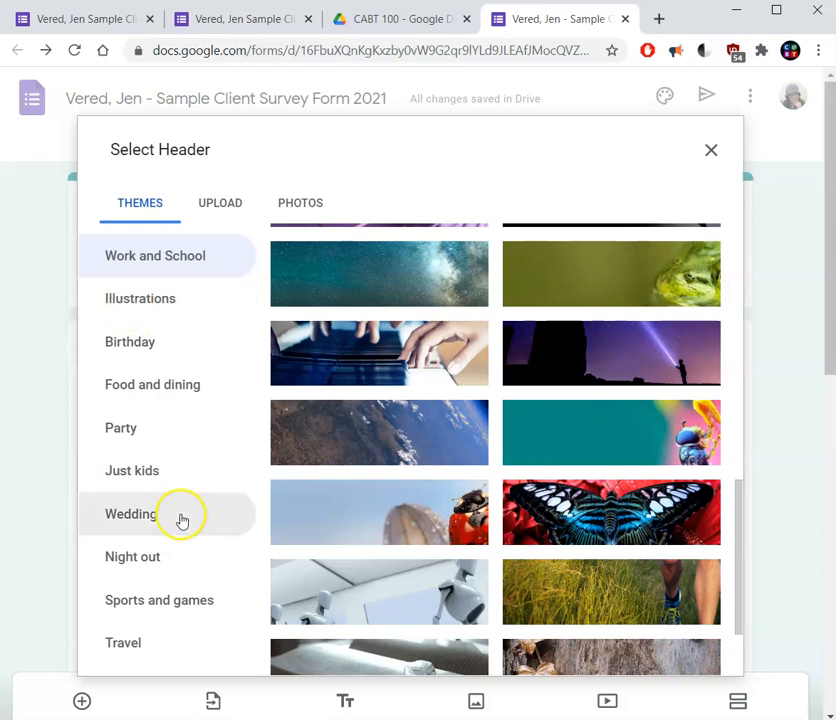
left_click(137, 397)
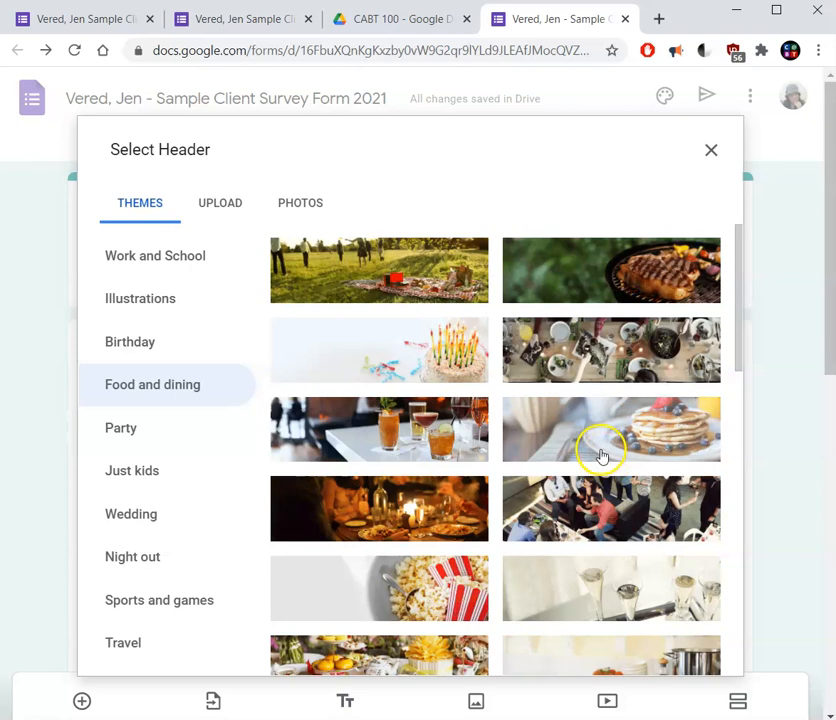
left_click(543, 598)
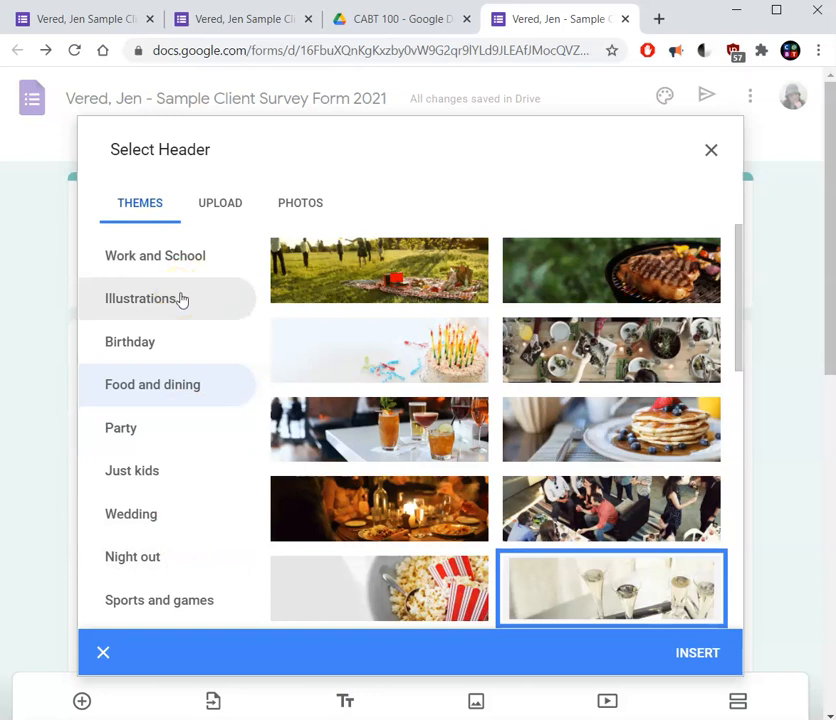
Insert the Navarro Dentistry banner from the stored photos as the form header, cropped to the full image, and apply it.
left_click(218, 212)
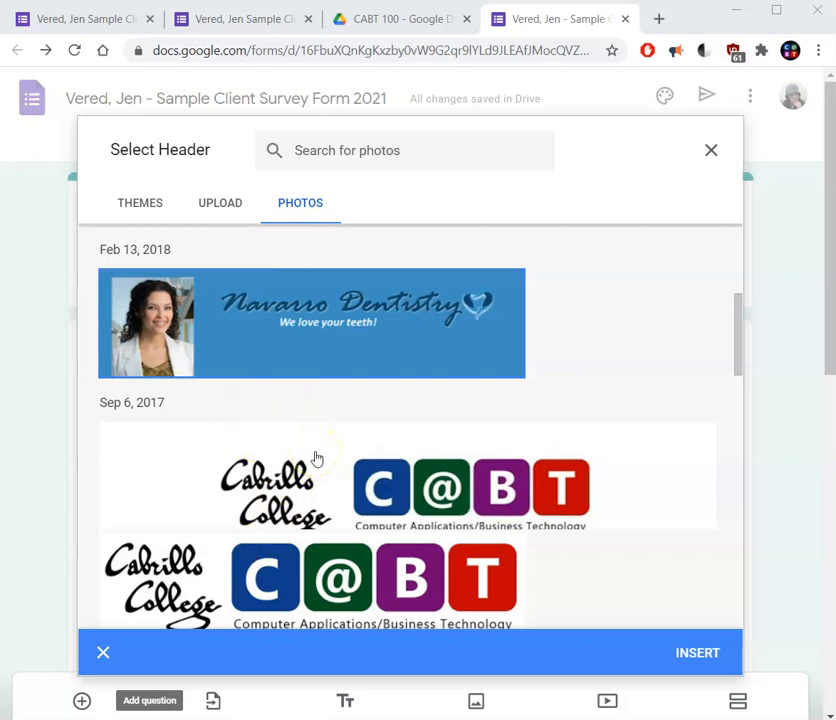
left_click(259, 325)
left_click(259, 325)
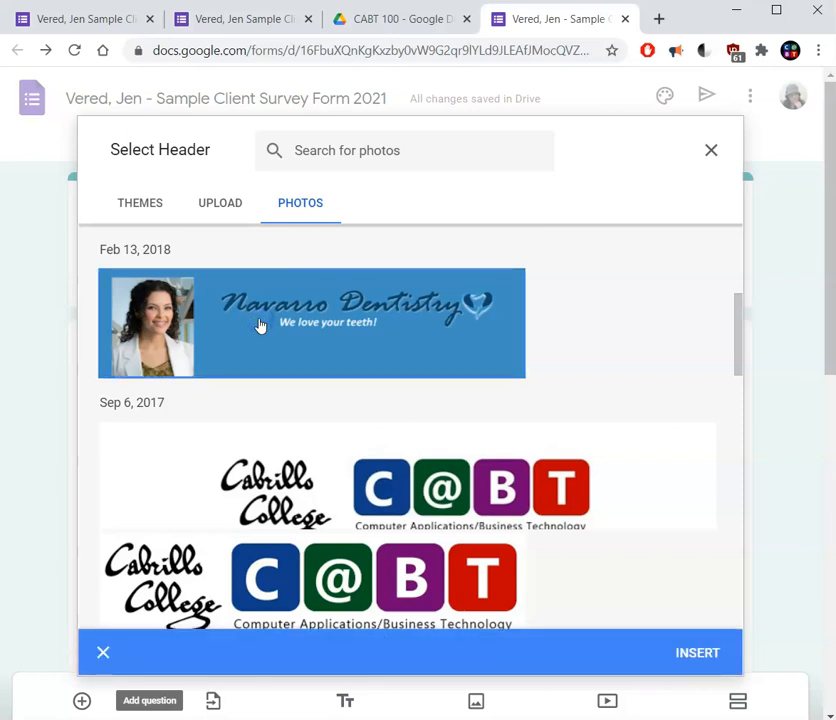
left_click(722, 660)
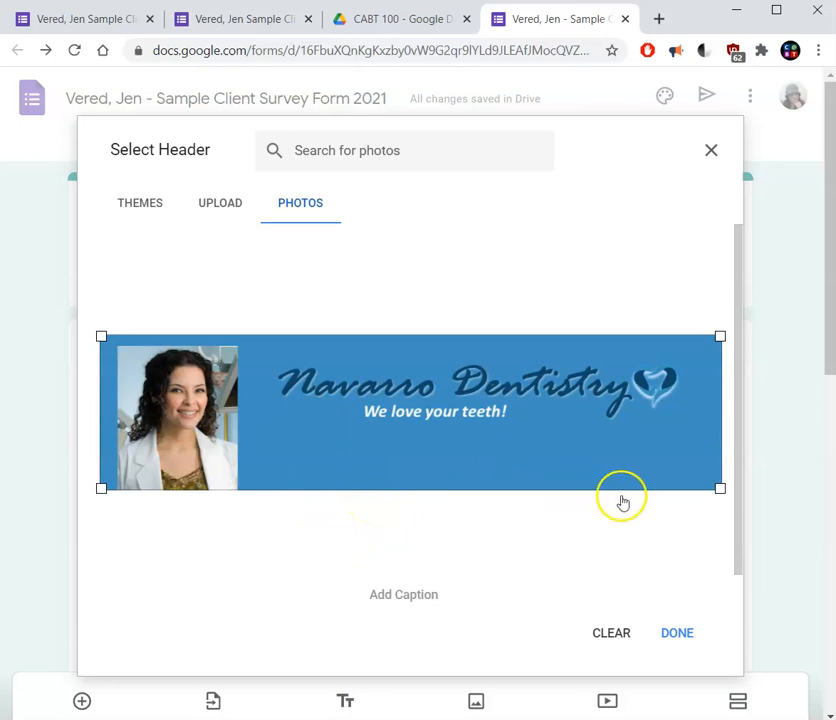
left_click_drag(719, 488, 629, 484)
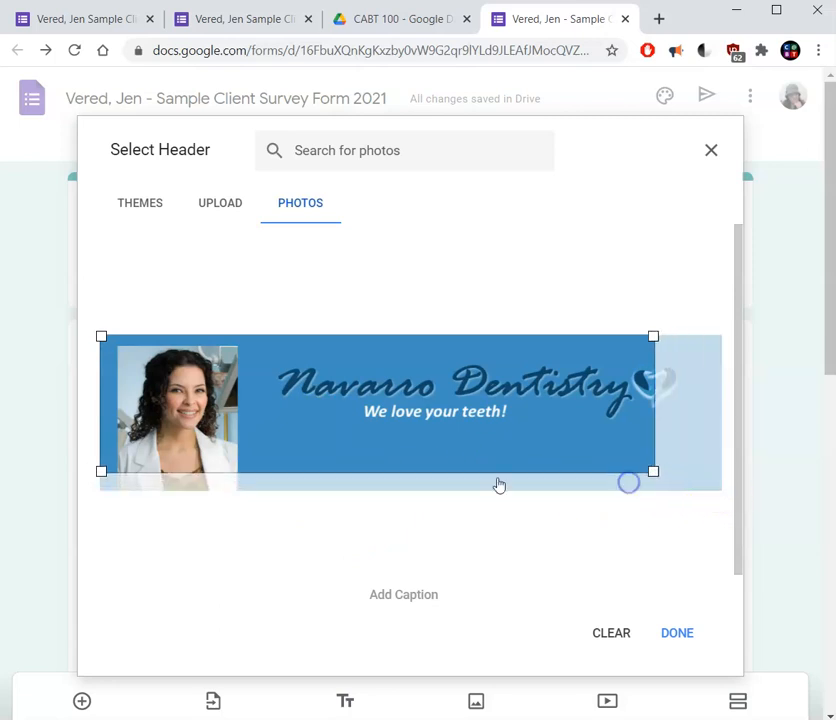
left_click_drag(653, 471, 720, 493)
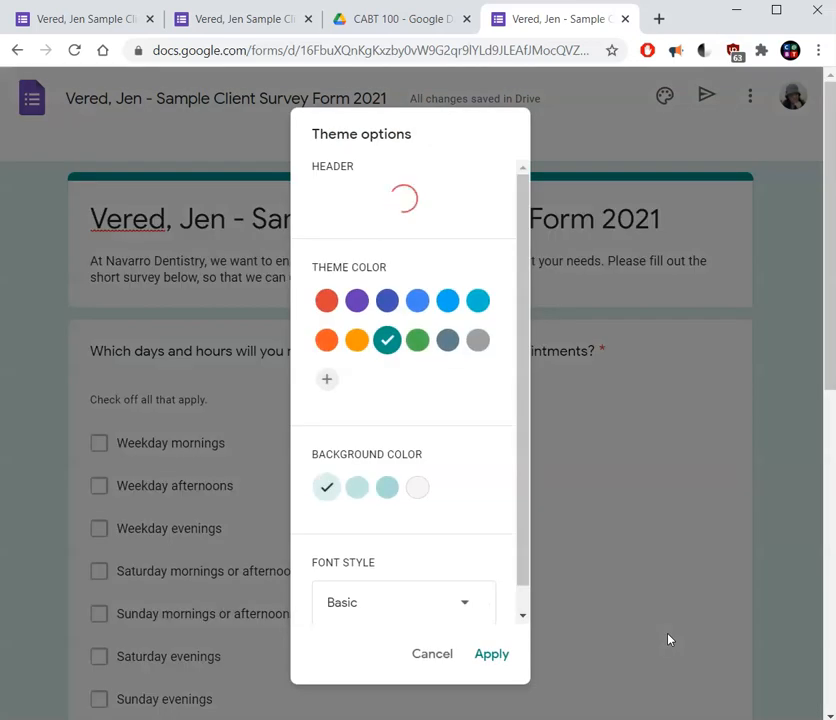
left_click(487, 656)
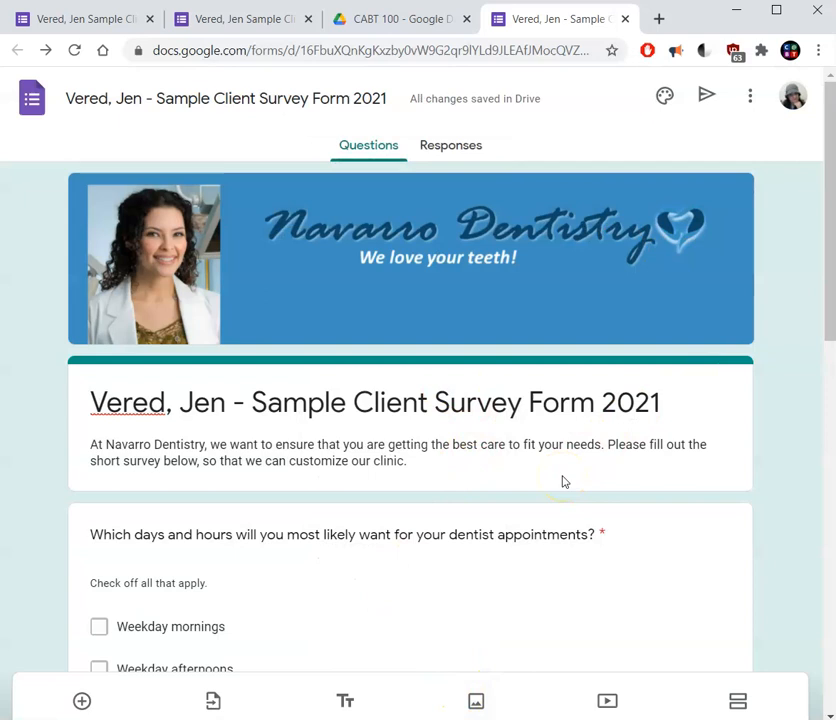
left_click(414, 414)
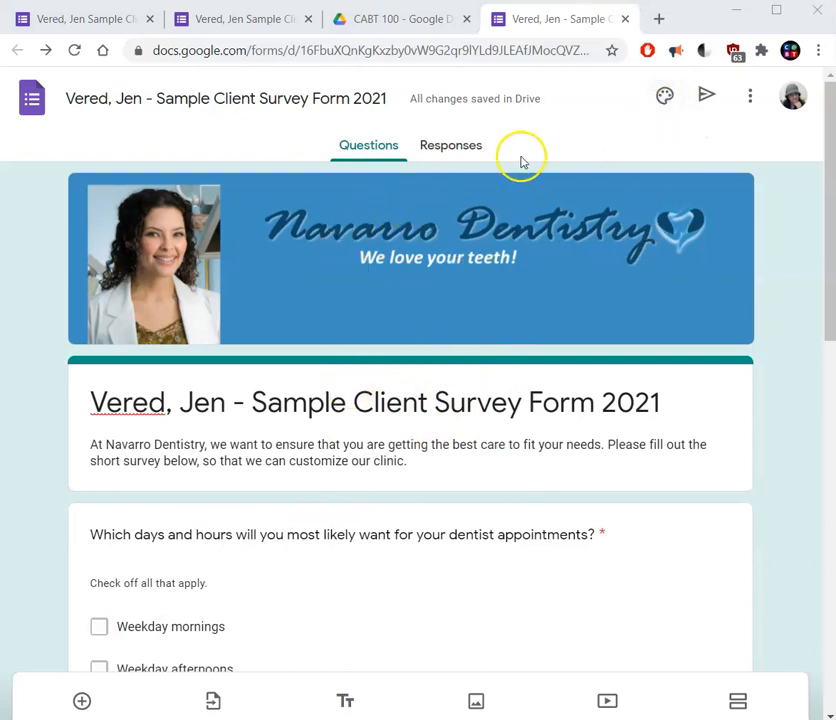
Change the form's theme color to the medium blue between indigo and Light Blue, and apply it.
left_click(664, 100)
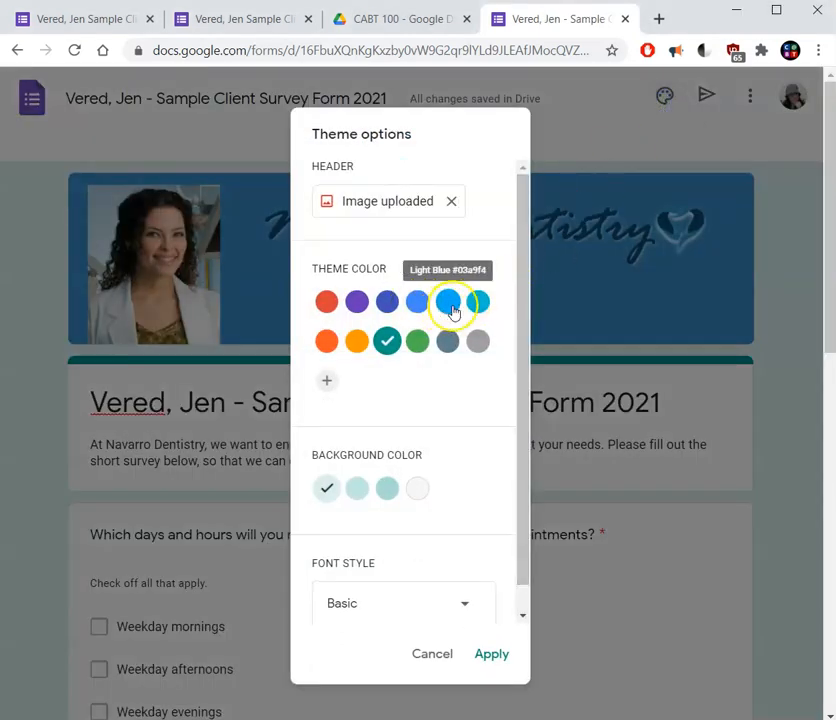
left_click(419, 303)
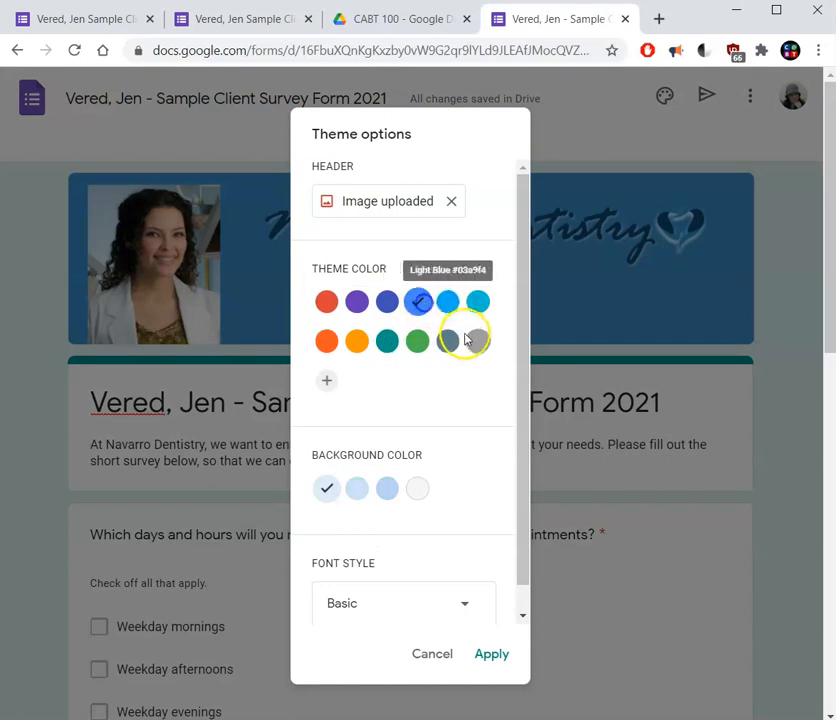
left_click(494, 657)
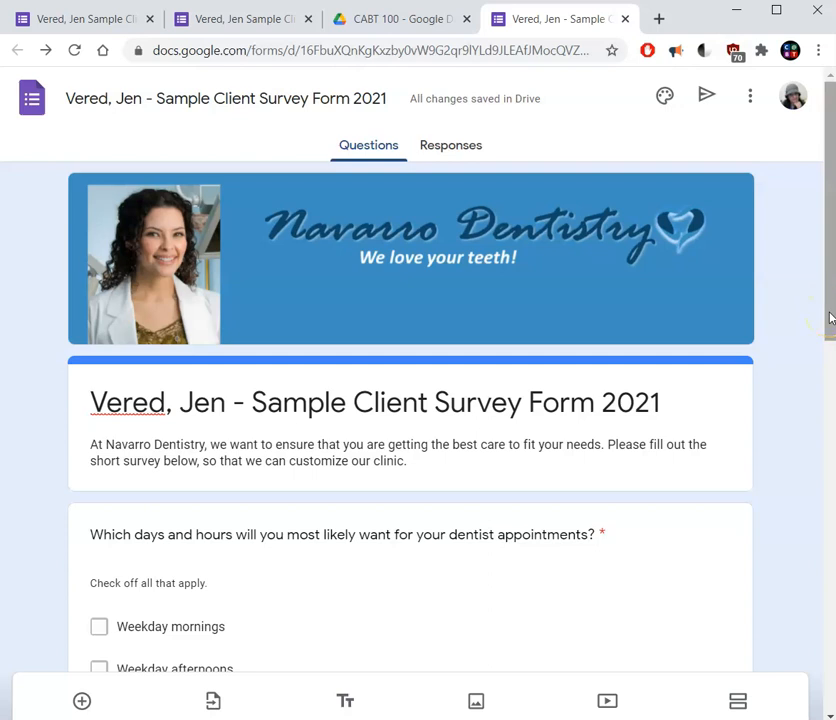
Preview the themed survey with its header banner as respondents see it, and close the preview.
left_click(748, 98)
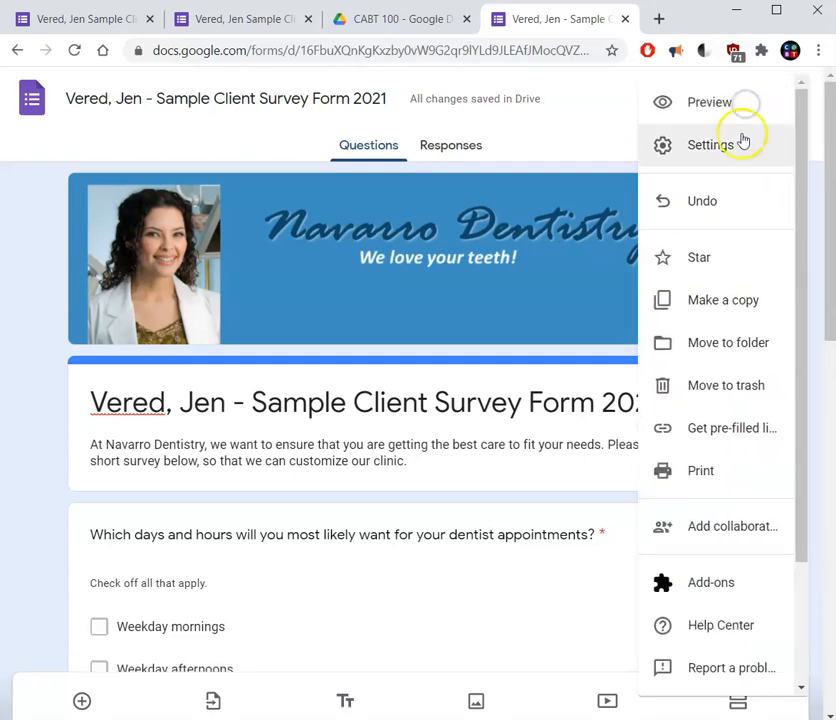
left_click(735, 104)
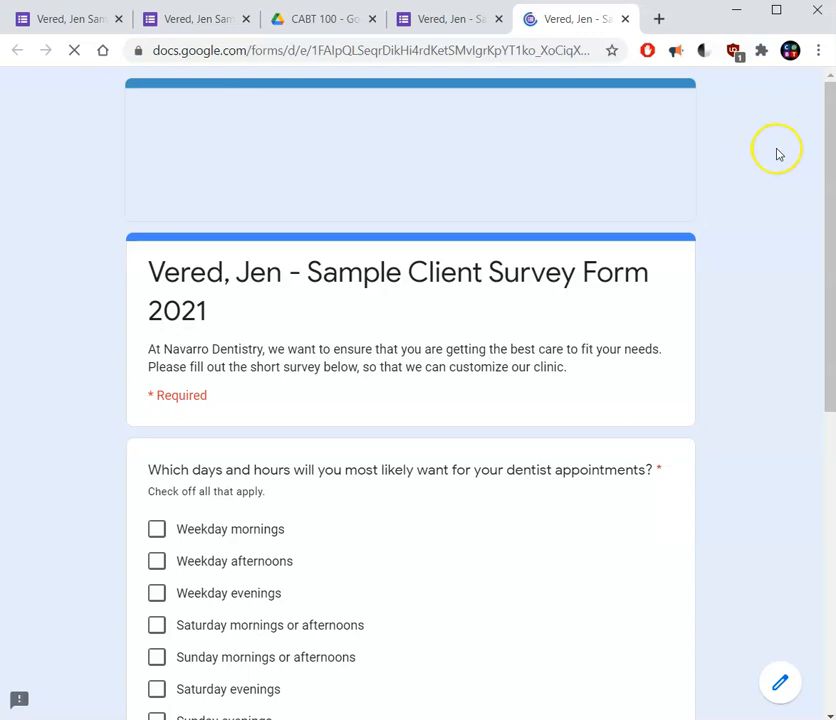
mouse_move(827, 142)
left_mouse_down()
mouse_move(831, 445)
mouse_move(823, 134)
left_mouse_up()
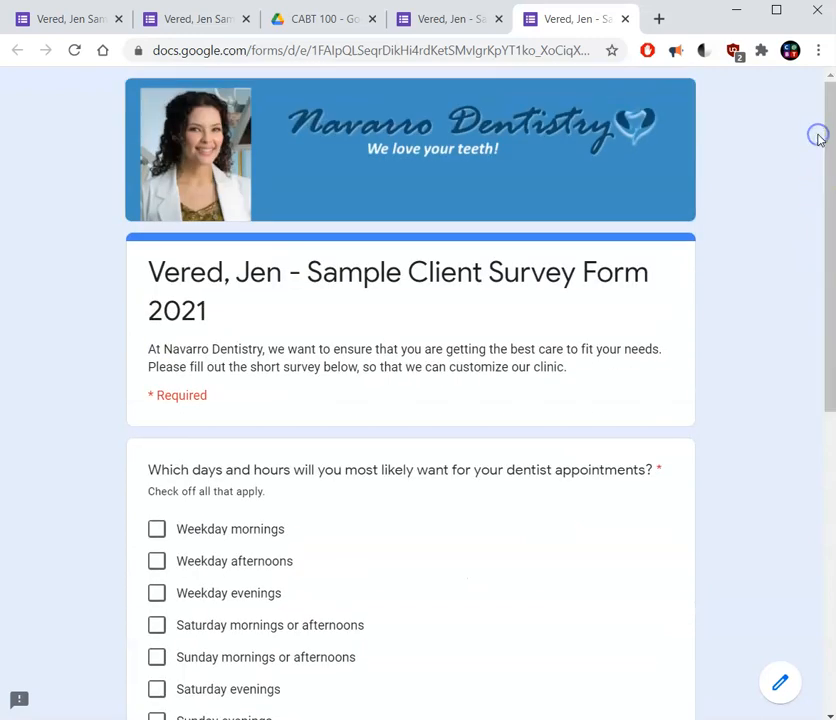
left_click(625, 20)
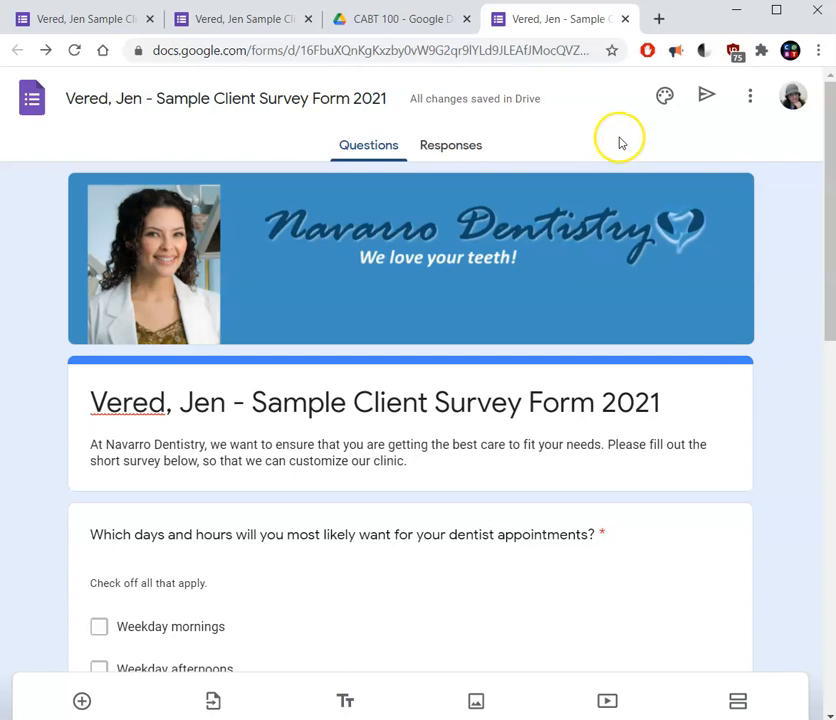
Open the form's sending options and turn on collecting email addresses.
left_click(708, 100)
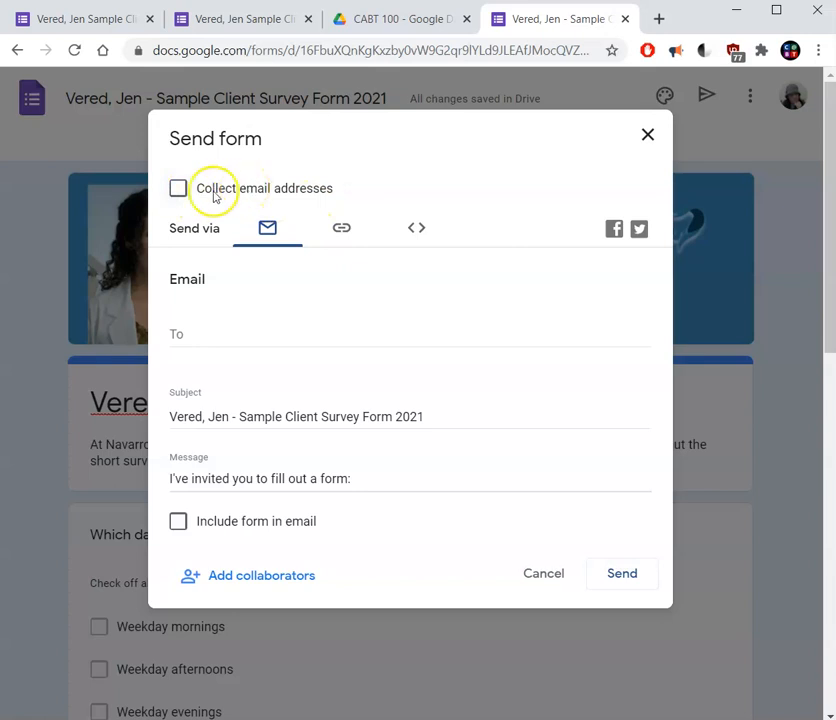
left_click(180, 189)
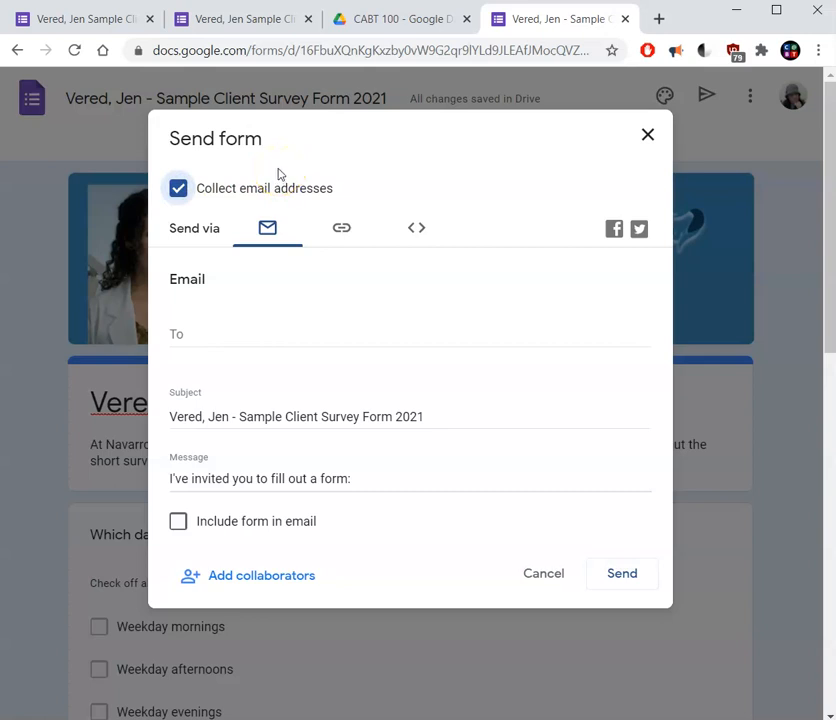
left_click(285, 176)
Create a shortened URL for sharing the form, check the embed HTML option, and copy the short link.
left_click(340, 232)
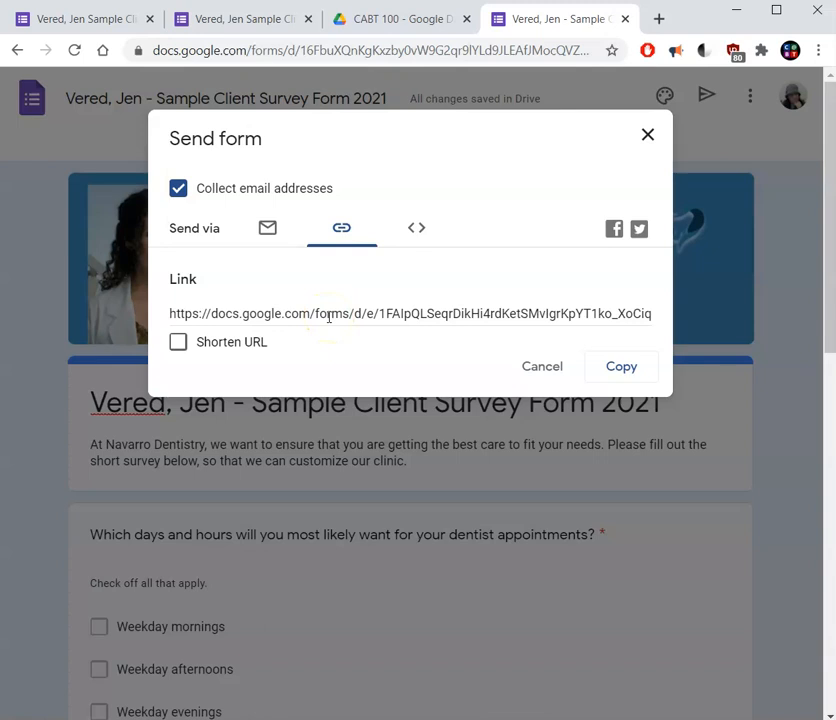
left_click(178, 345)
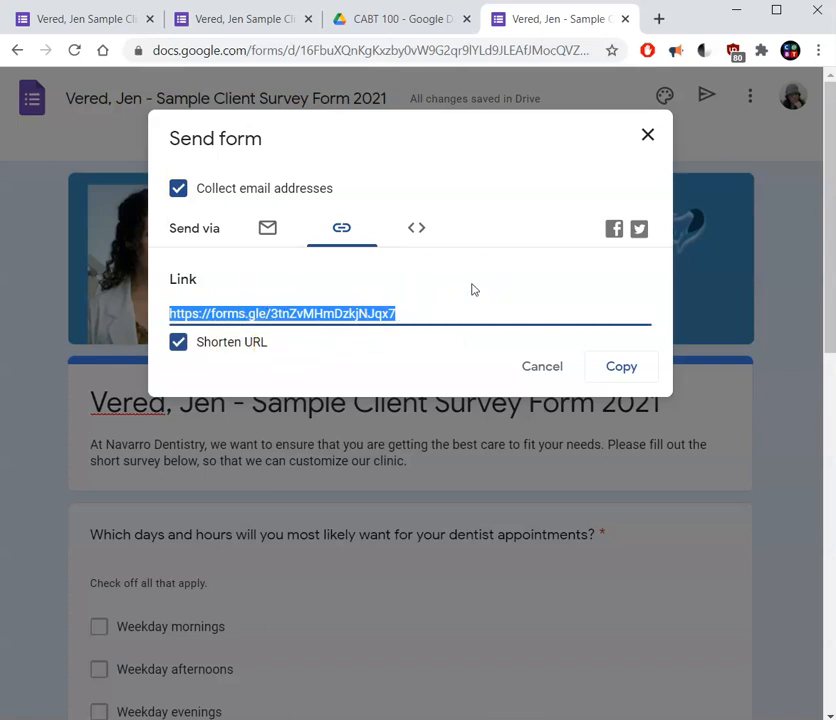
left_click(418, 232)
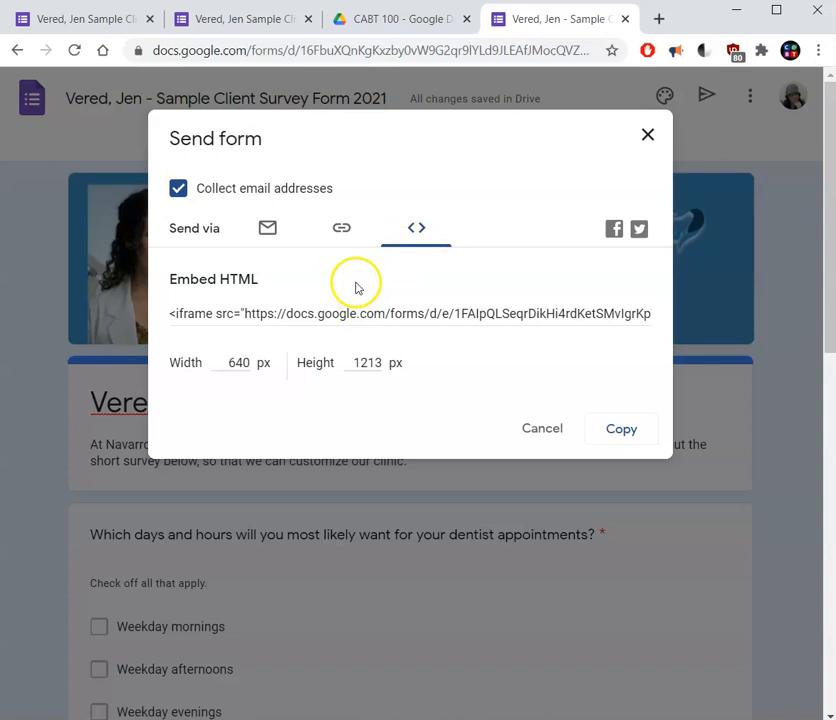
left_click(340, 230)
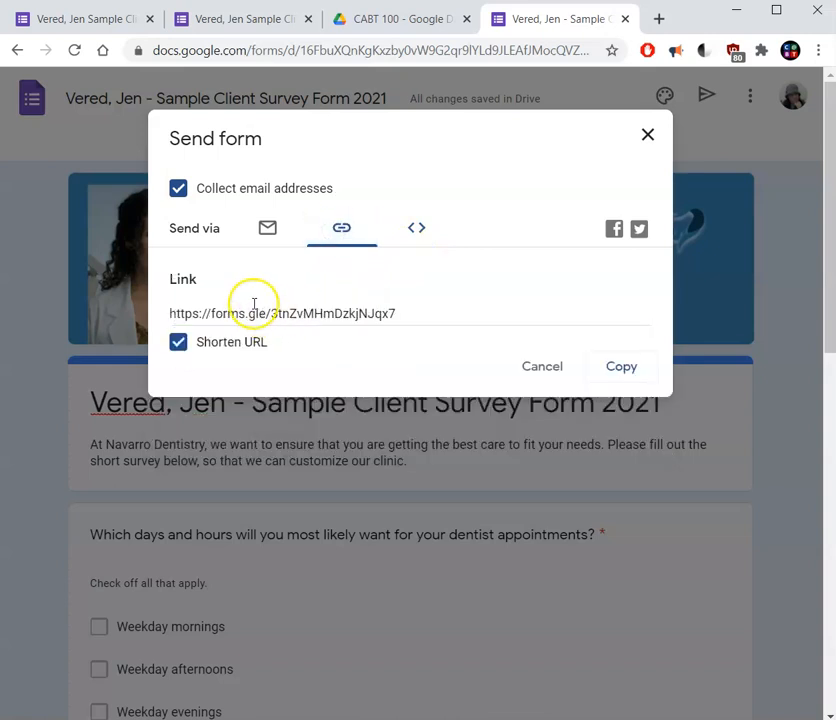
left_click(603, 369)
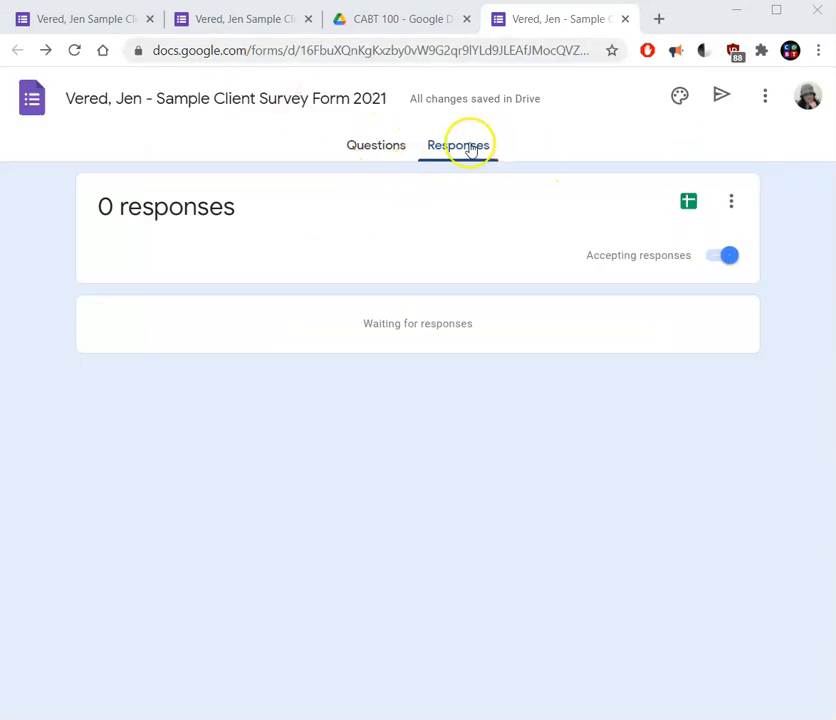
Compare the new form's questions and responses views, ending on the responses with the spreadsheet creation option.
left_click(405, 151)
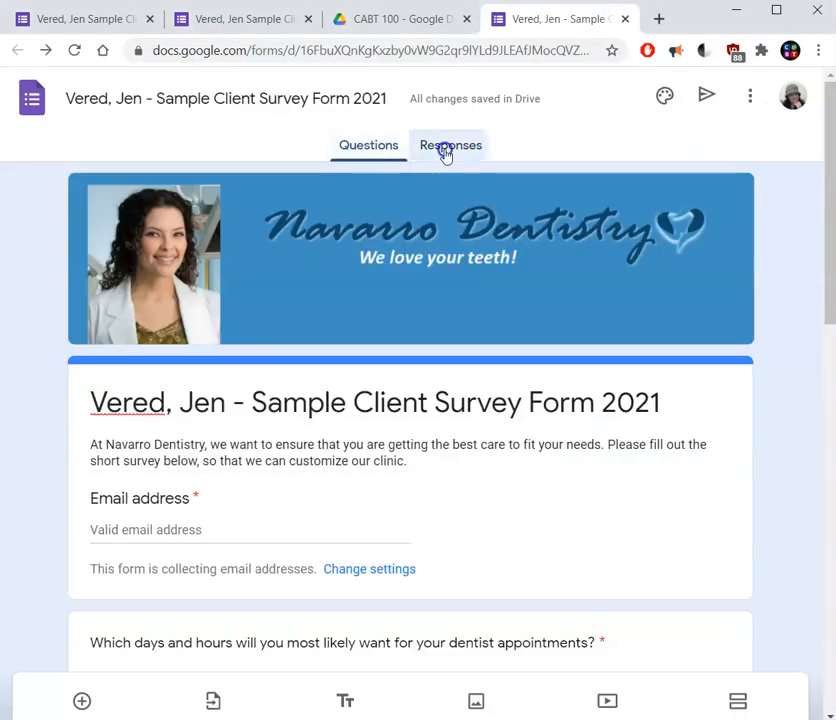
left_click(445, 153)
left_click(394, 155)
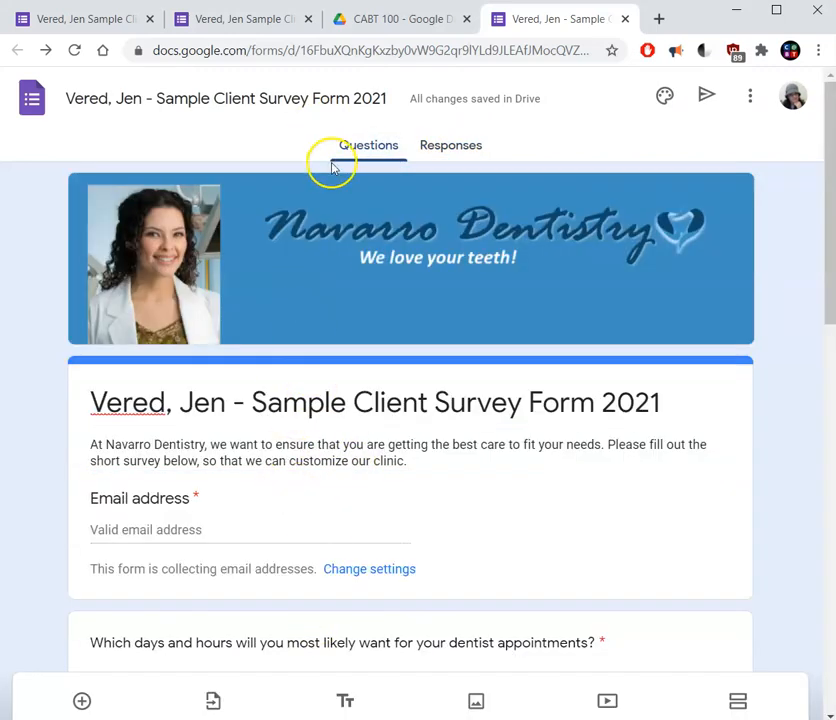
left_click(436, 157)
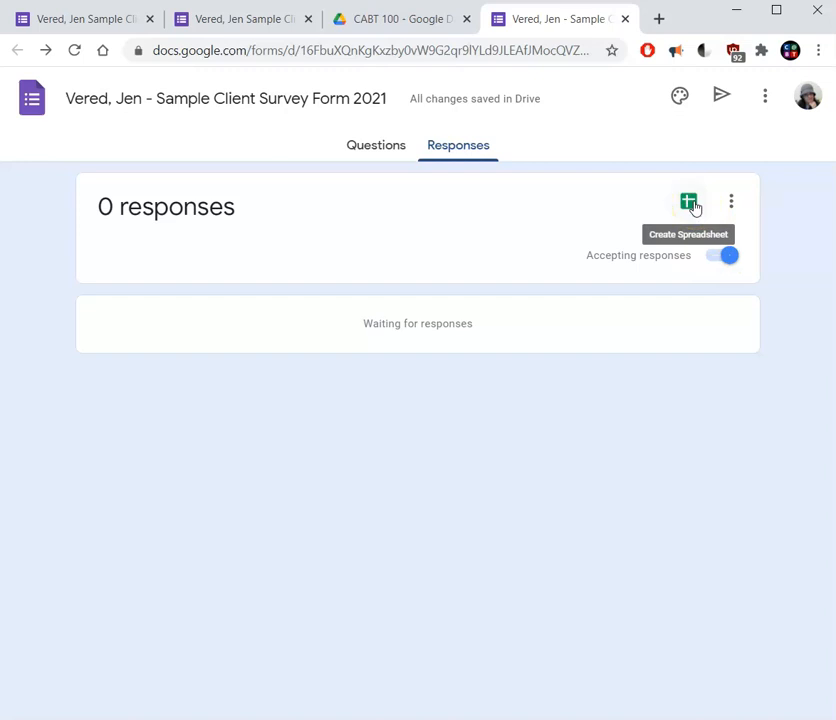
Switch to the original sample client survey form and view the summary of its collected responses.
left_click(68, 21)
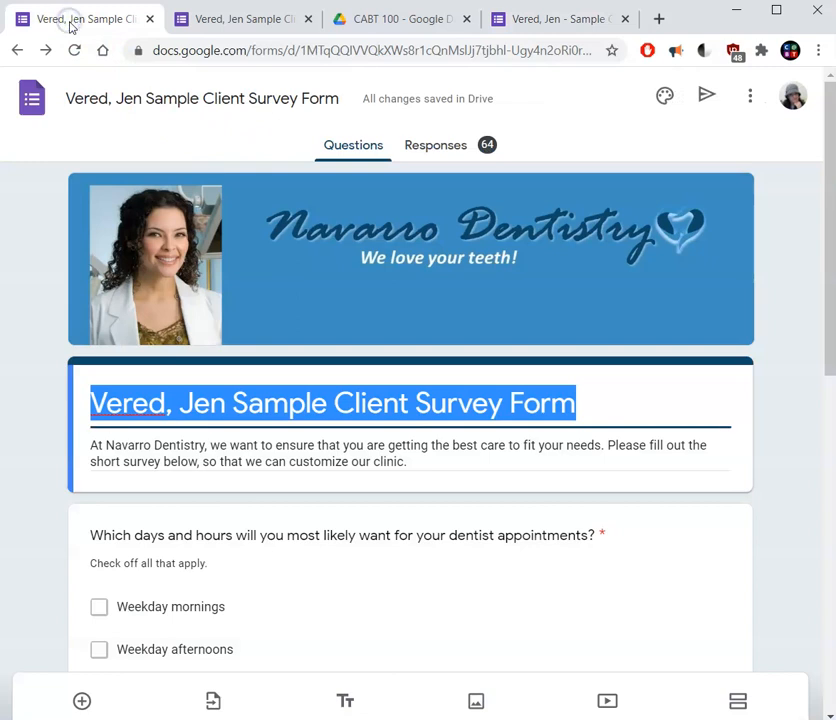
left_click(262, 421)
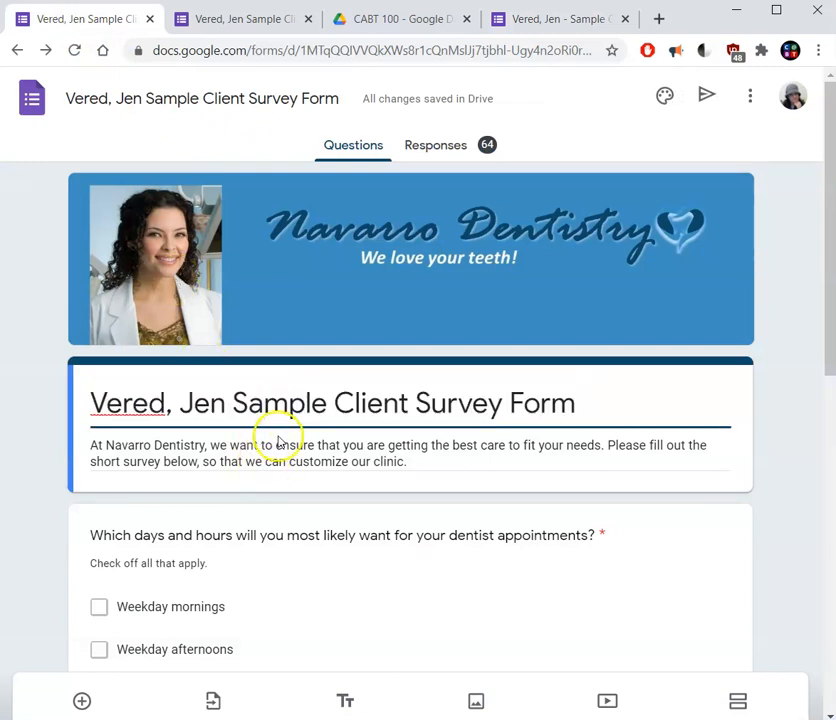
left_click(458, 151)
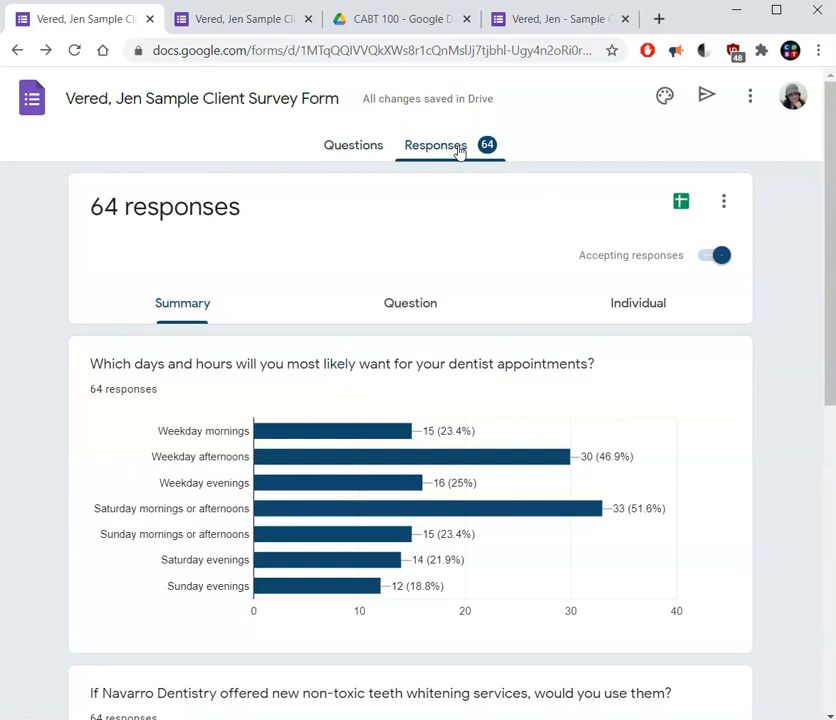
Review the response summary charts for appointment times, teeth whitening interest and overall experience ratings.
left_click_drag(829, 322, 797, 332)
mouse_move(315, 491)
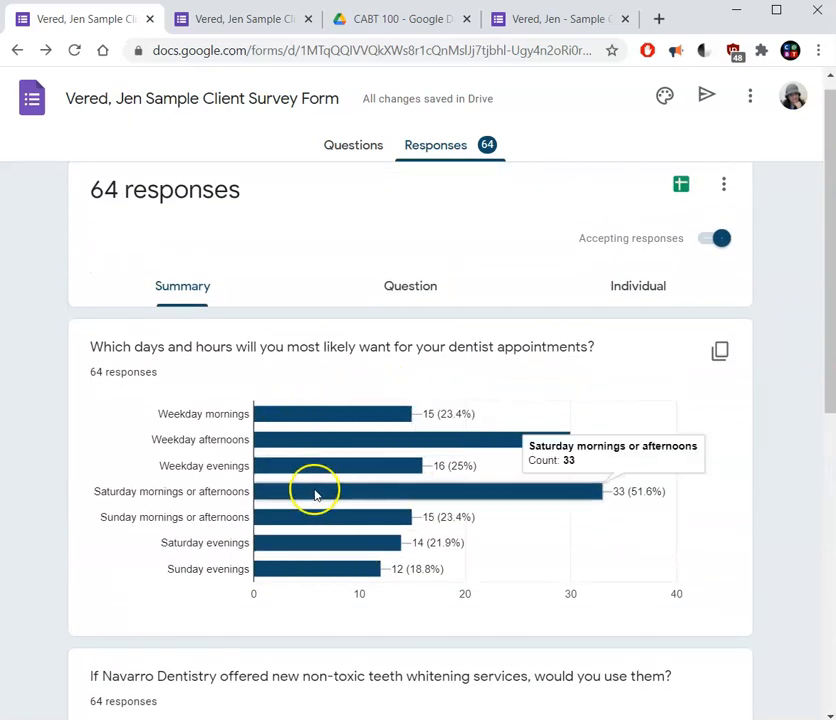
left_click_drag(828, 350, 815, 547)
mouse_move(338, 476)
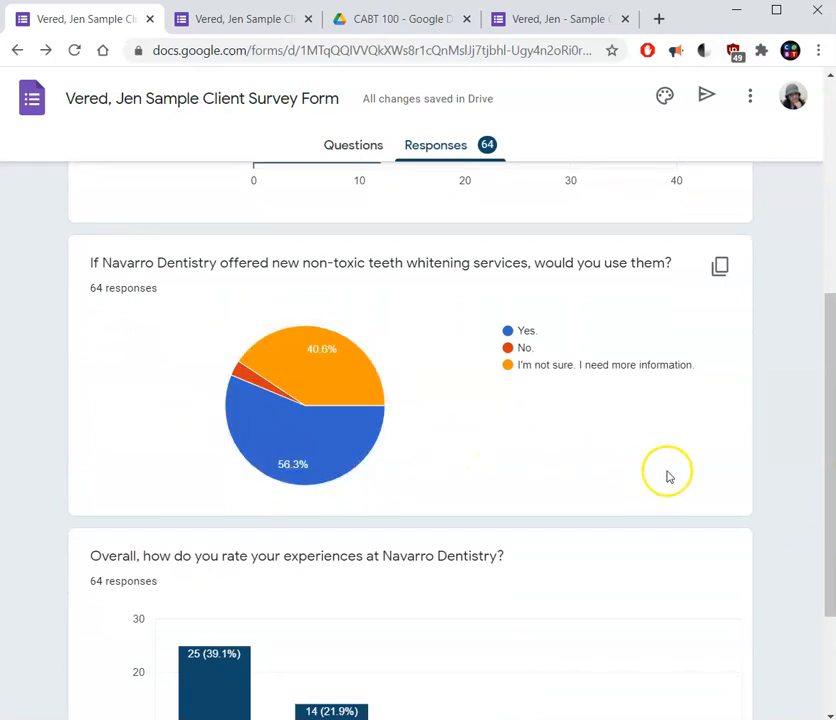
left_click_drag(830, 364, 830, 461)
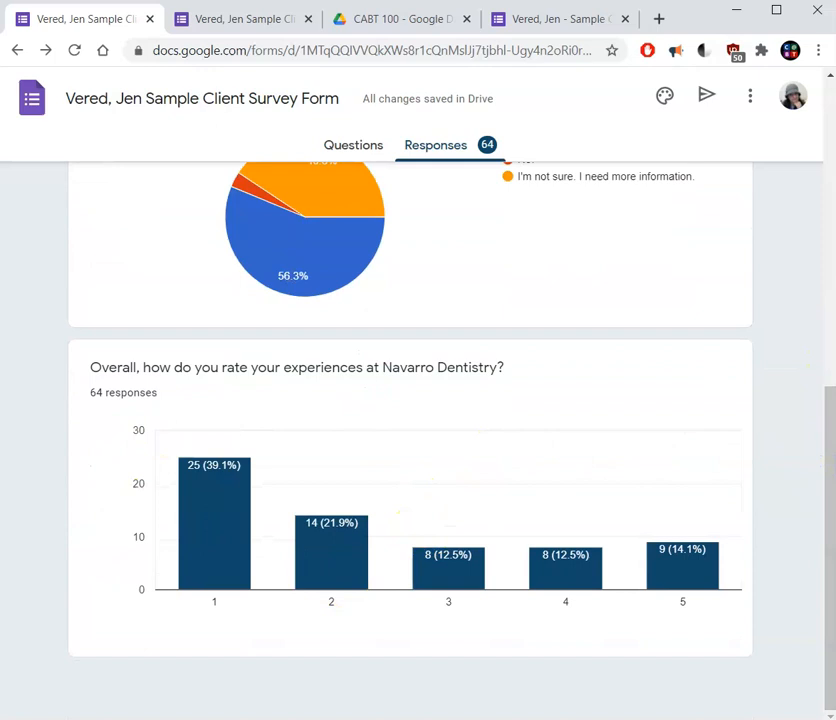
left_click_drag(830, 540, 770, 190)
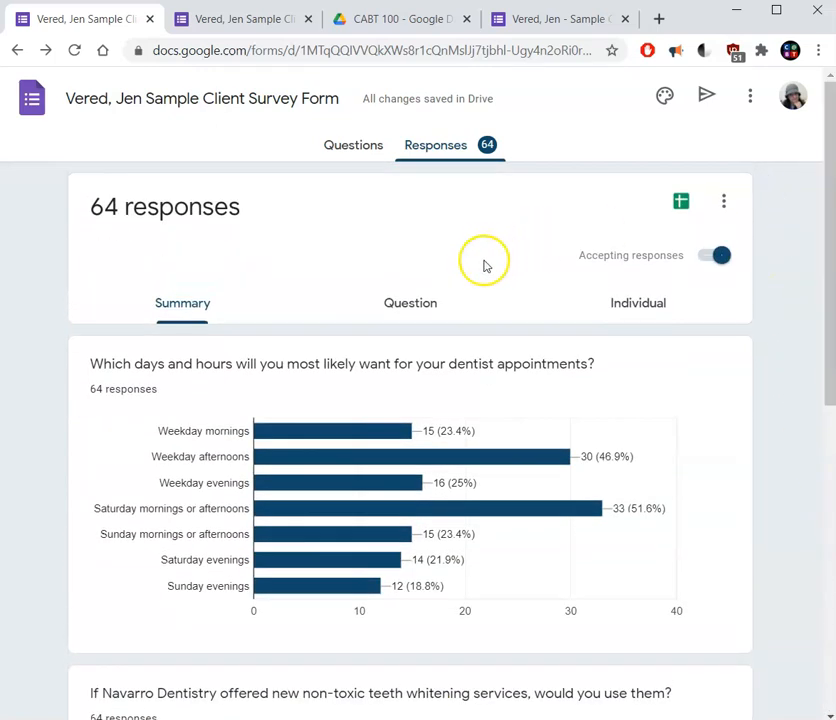
Open the sample survey's responses in Google Sheets and examine the answers to each question through the last response row.
left_click(681, 204)
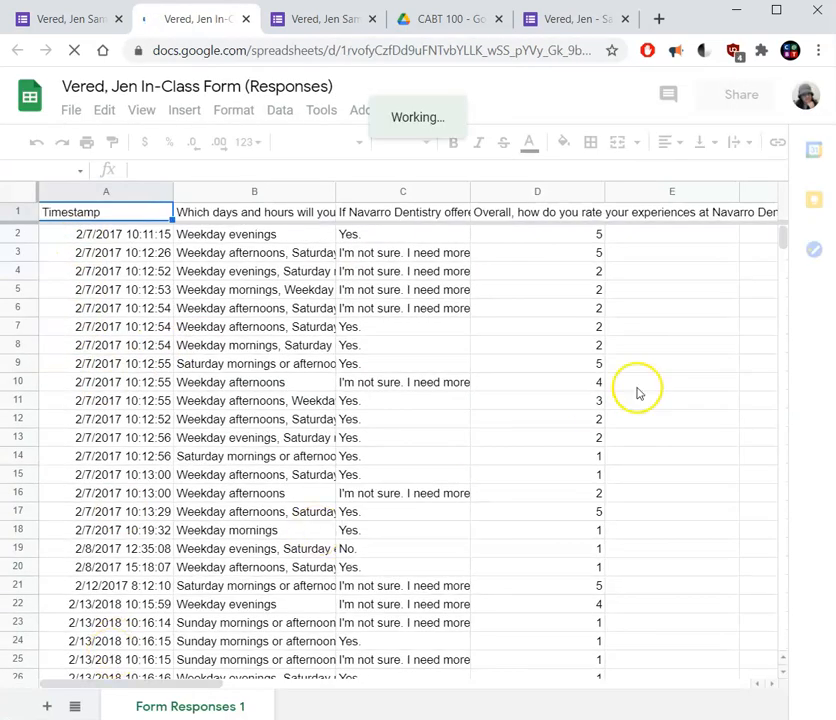
mouse_move(780, 239)
left_mouse_down()
mouse_move(782, 280)
mouse_move(777, 226)
mouse_move(776, 261)
mouse_move(768, 239)
left_mouse_up()
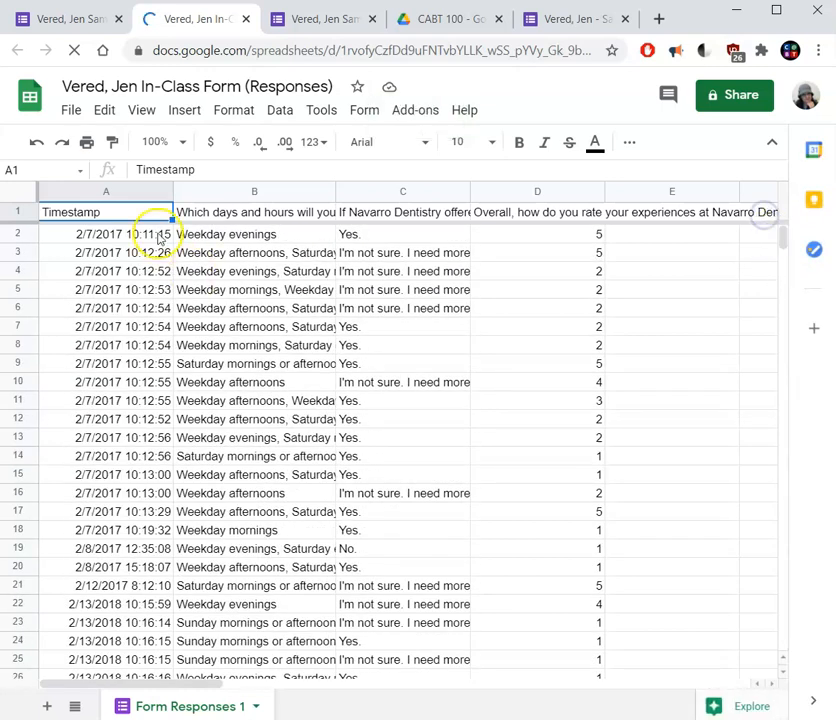
left_click(227, 215)
left_click(229, 234)
left_click(401, 269)
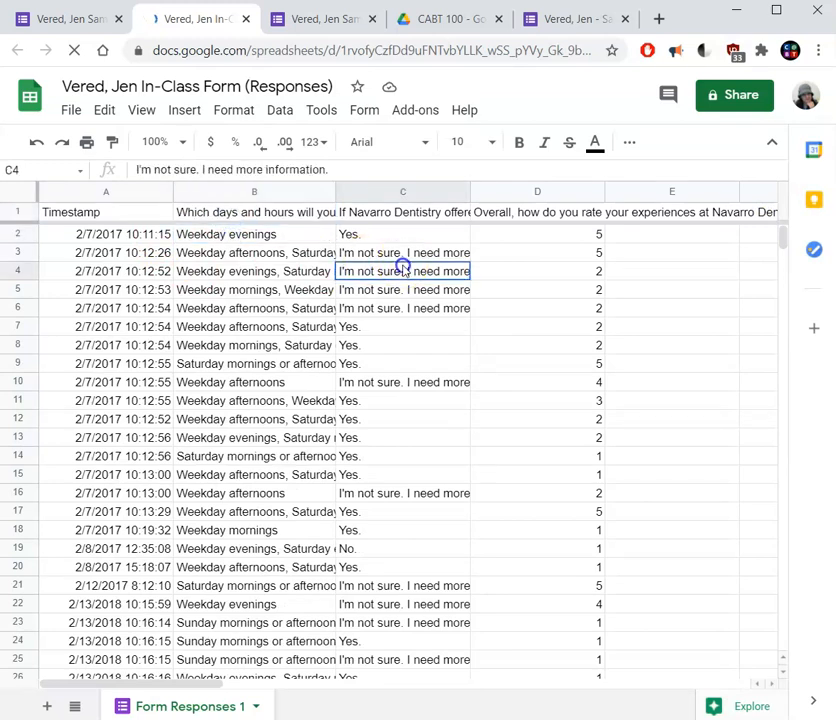
left_click(577, 216)
left_click(575, 308)
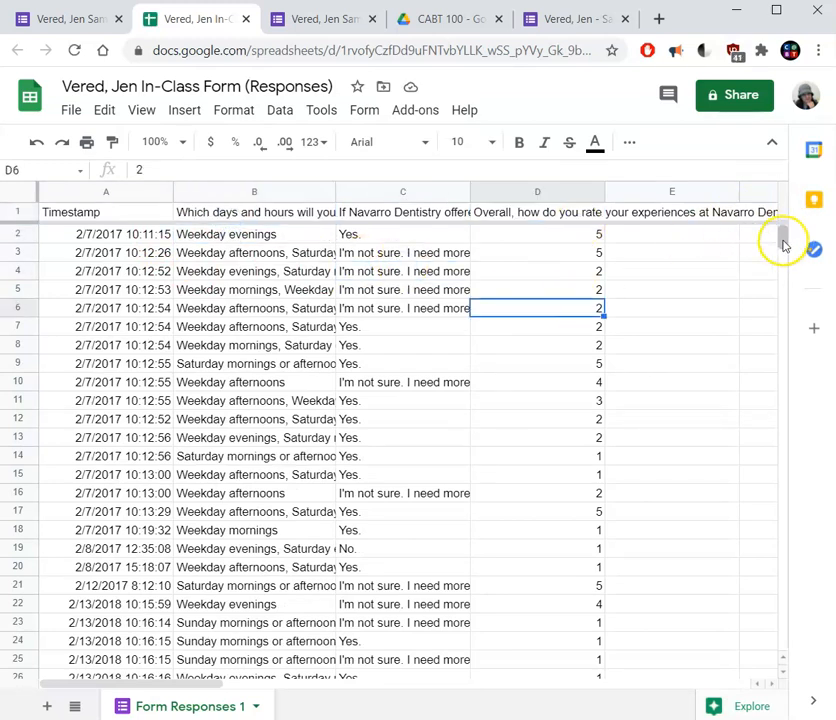
mouse_move(783, 243)
left_mouse_down()
mouse_move(784, 276)
mouse_move(779, 253)
mouse_move(782, 261)
left_mouse_up()
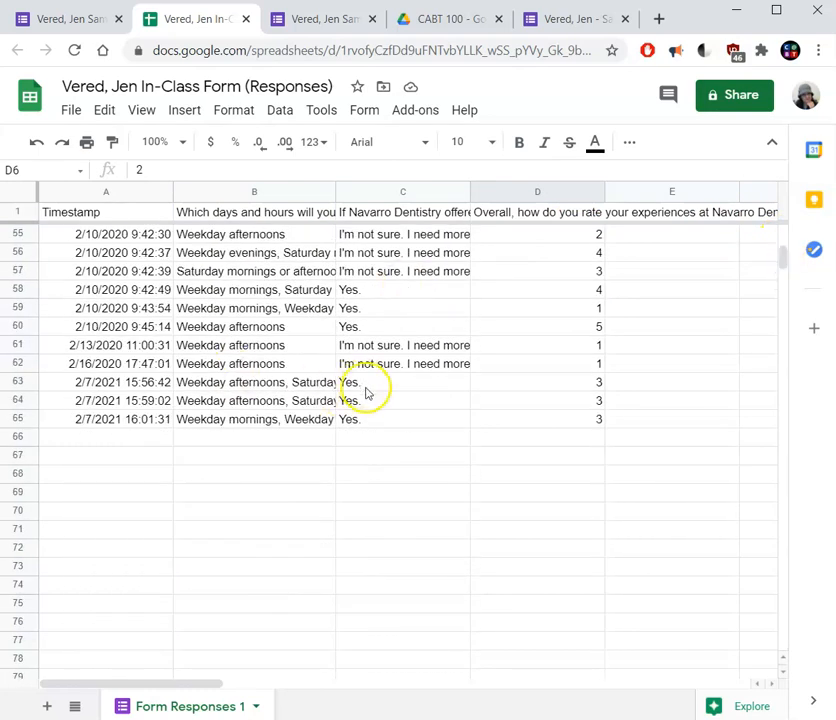